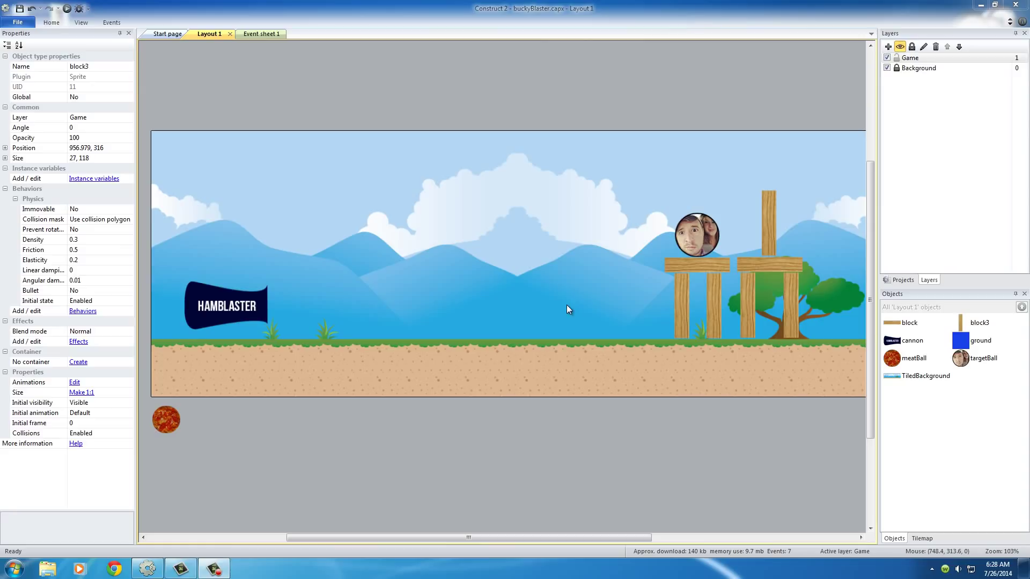
Step: Preview the game in the browser, fire a meatball at the block towers, and close the preview
key(F5)
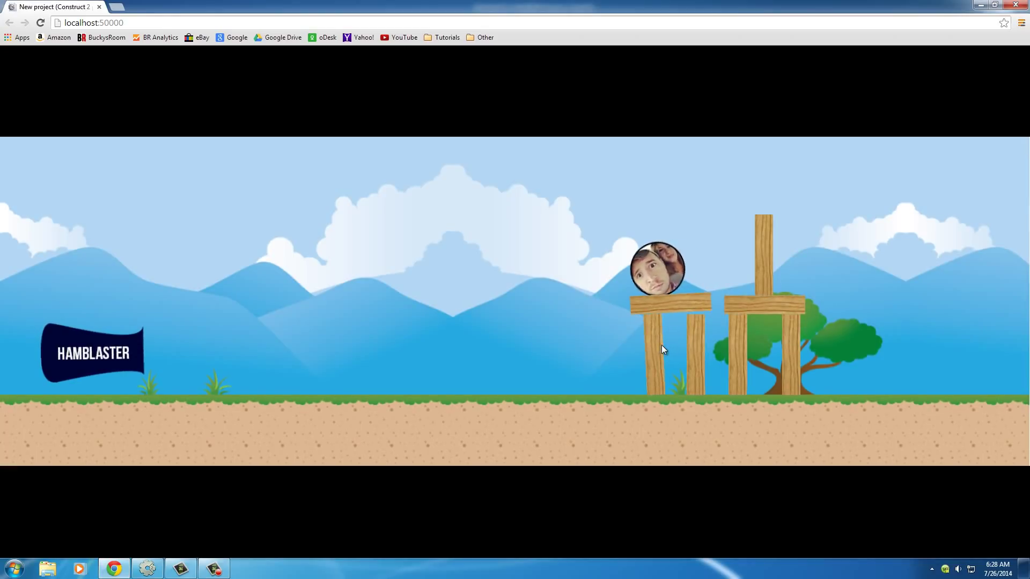
click(684, 348)
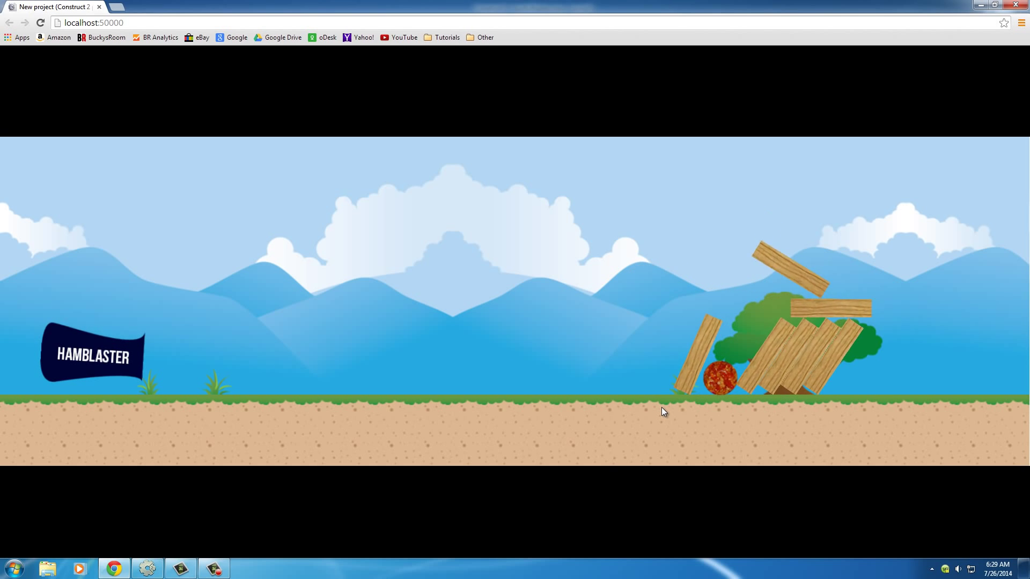
click(1017, 7)
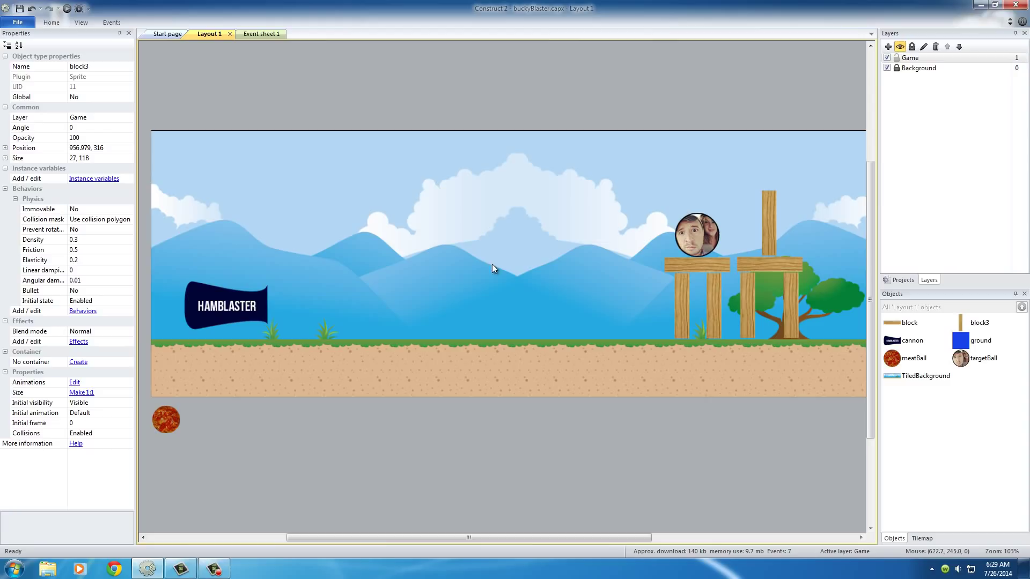
Step: Insert a Particles object in the upper sky area of the layout, at about 403, 105
double_click(473, 253)
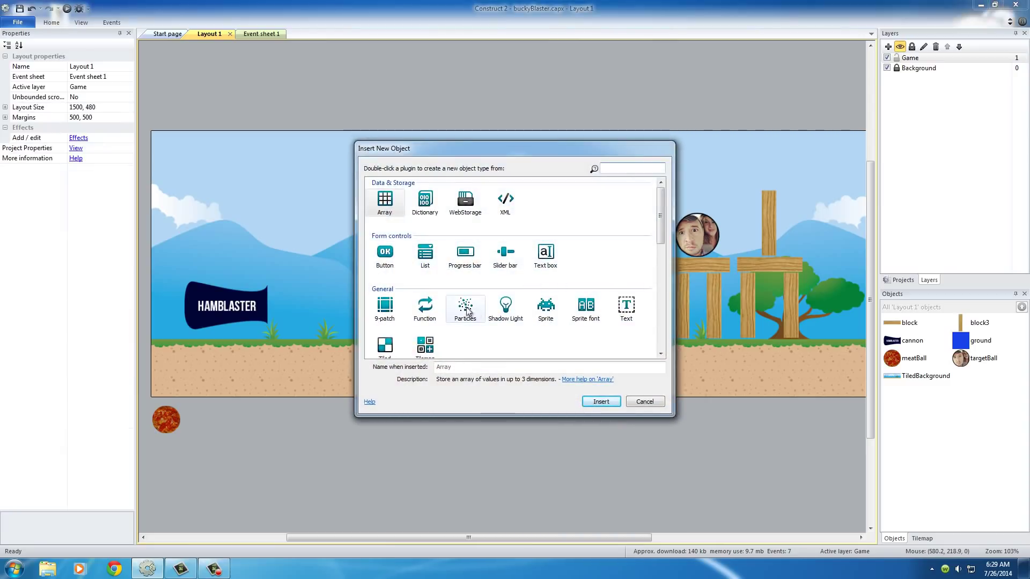
click(467, 311)
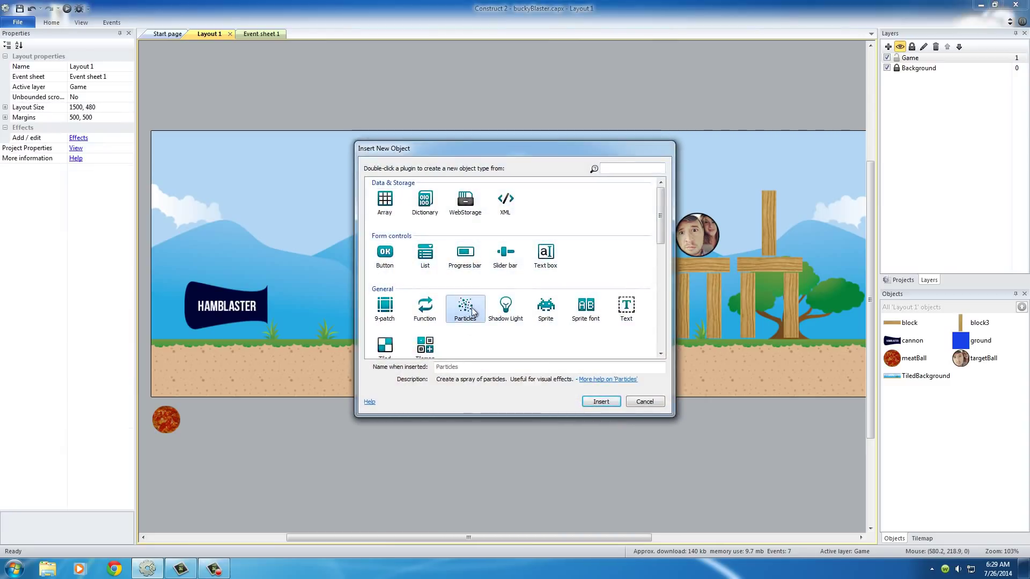
click(601, 403)
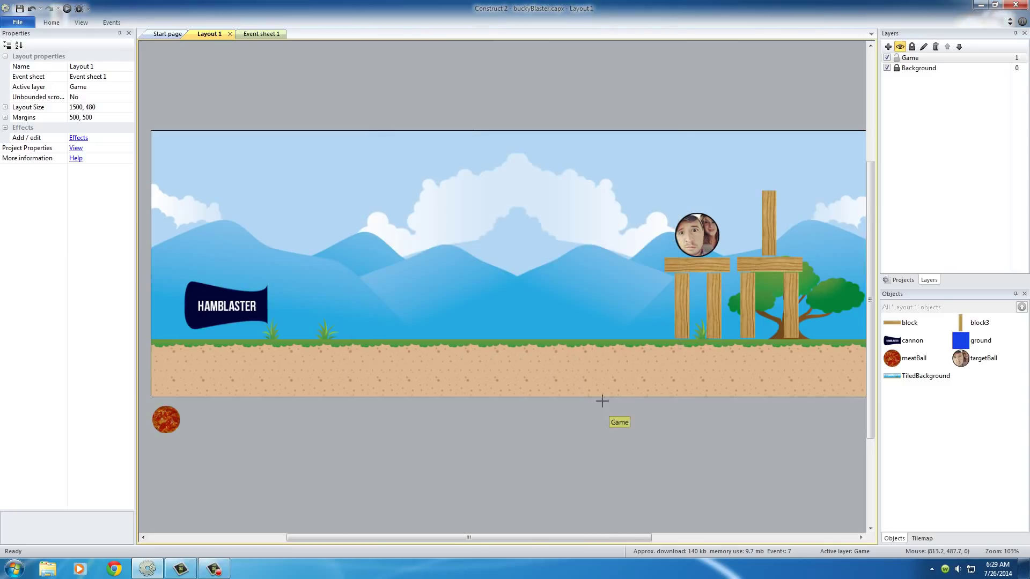
click(375, 189)
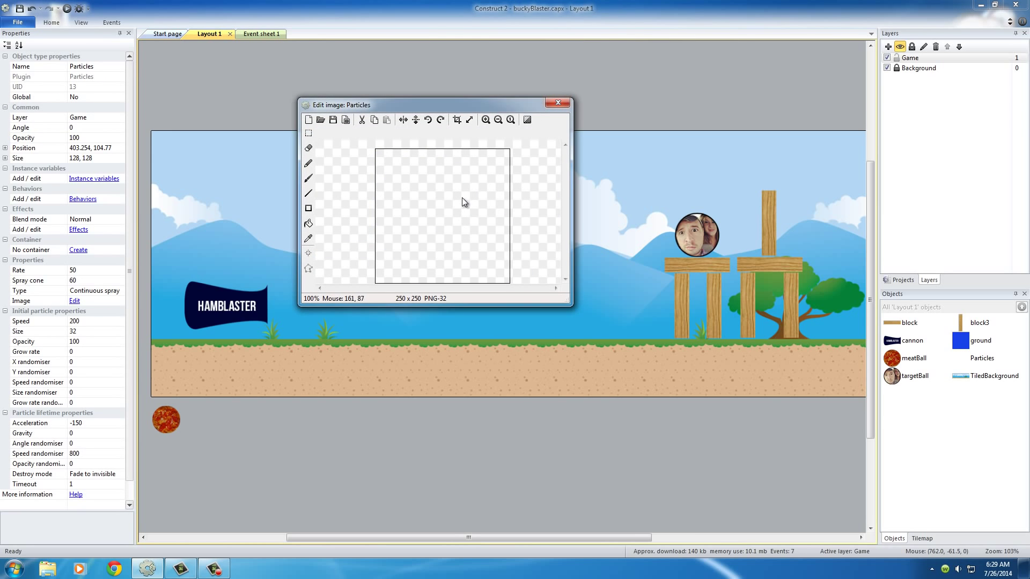
Step: Load the buckyBall image from the physicsGame folder as the particle image and close the image editor
drag(480, 107, 553, 279)
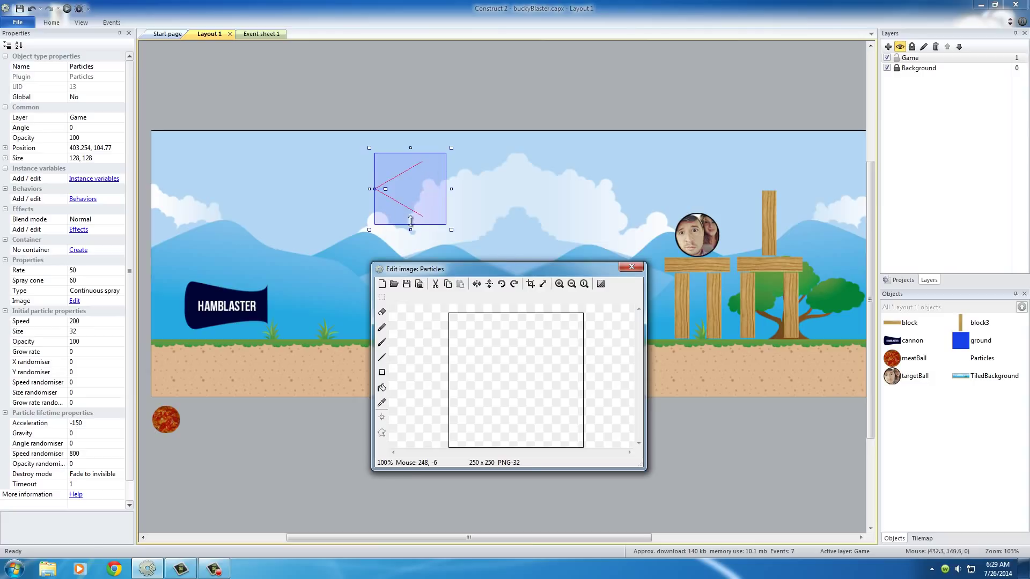
drag(465, 273, 426, 188)
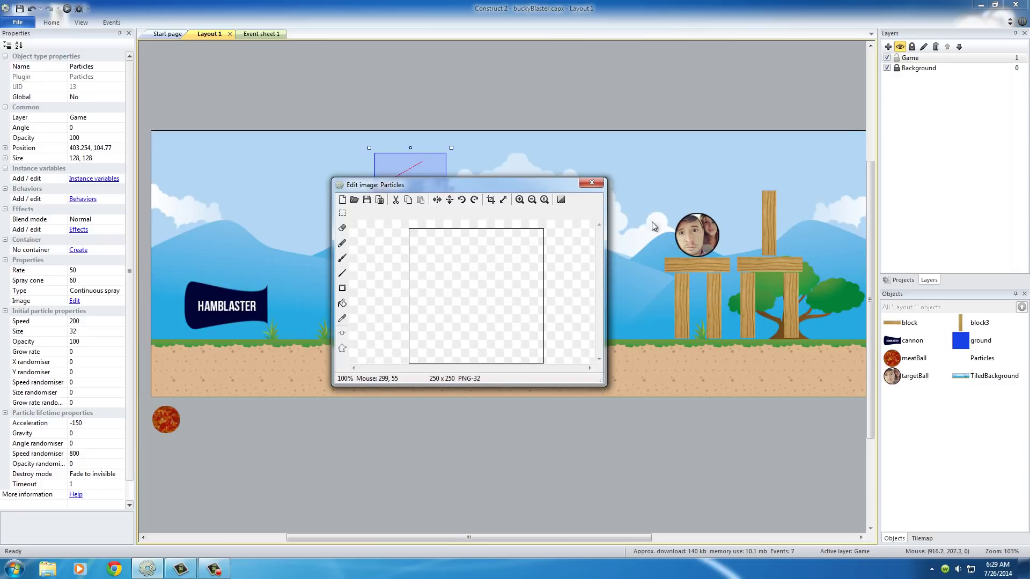
click(355, 200)
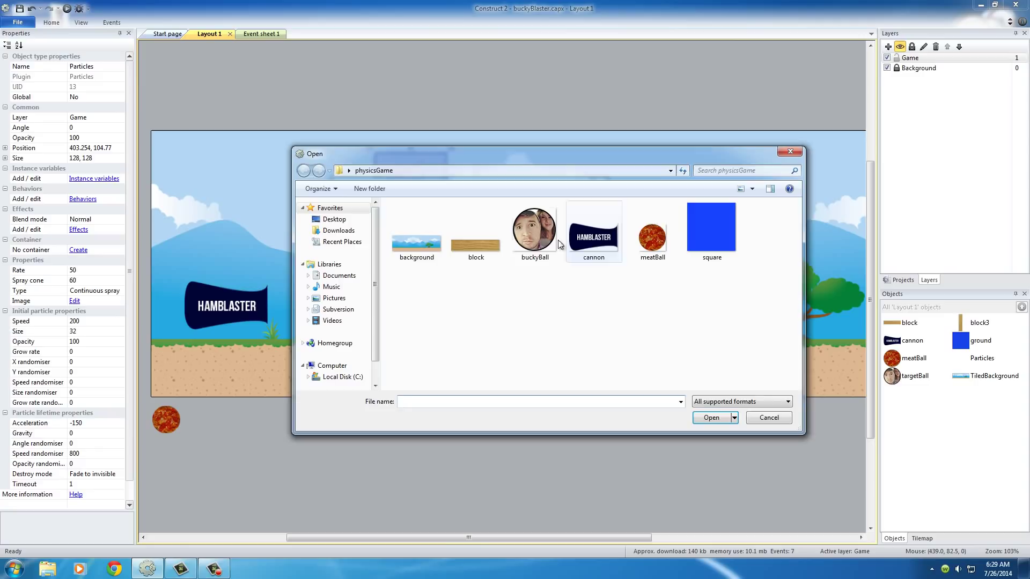
click(535, 229)
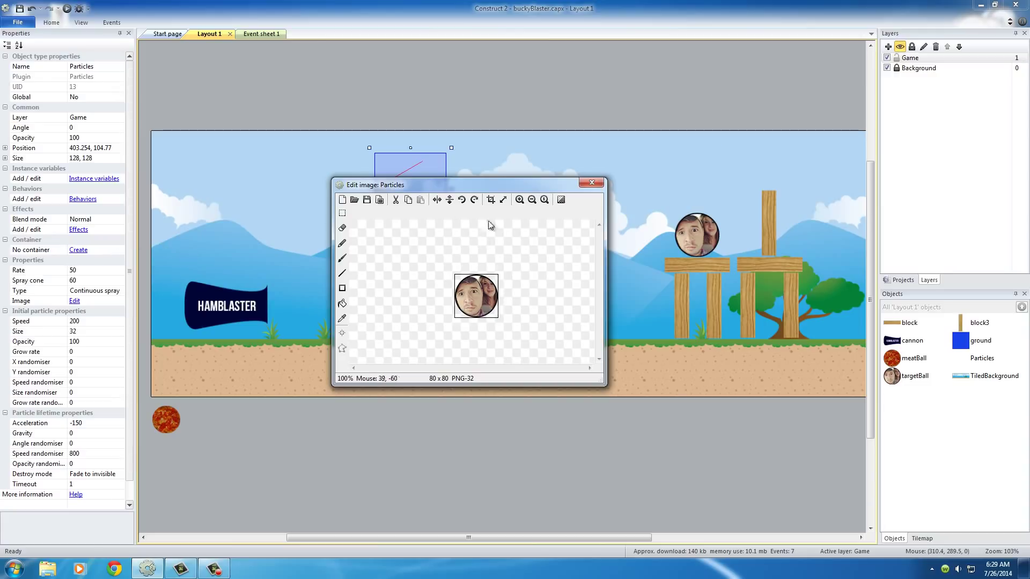
click(597, 184)
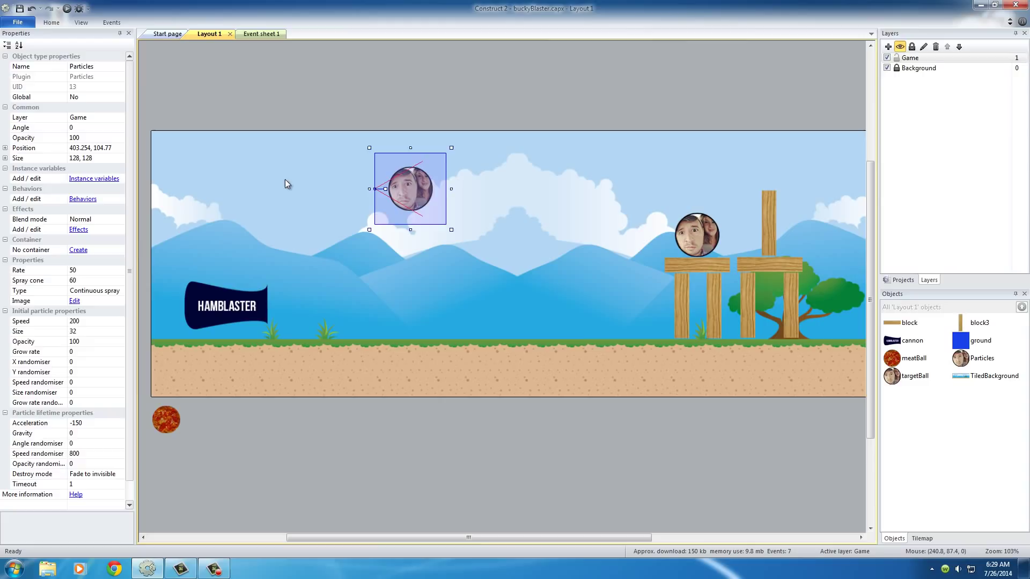
Step: Preview the layout in the browser to check the particle spray, and close the preview
click(288, 179)
click(410, 189)
click(66, 9)
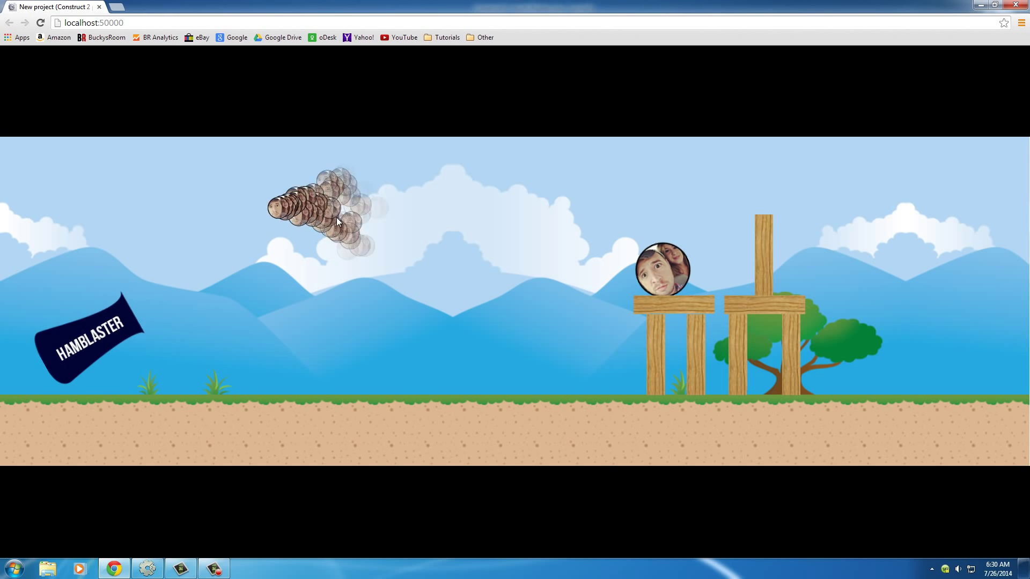
click(1016, 5)
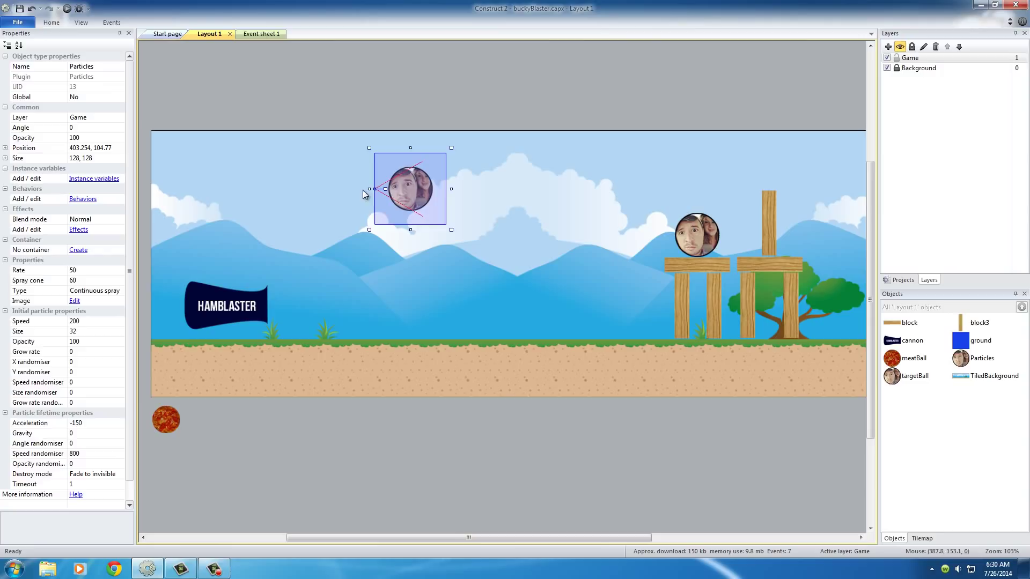
Step: Set the Particles object's spray cone to 360 degrees
click(407, 203)
click(407, 203)
click(75, 281)
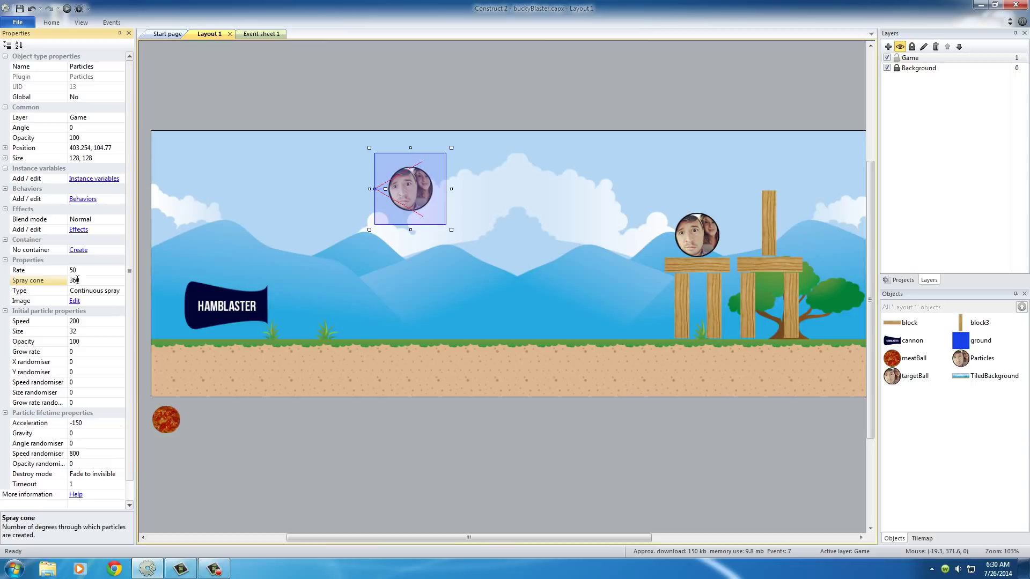
text(360)
key(Return)
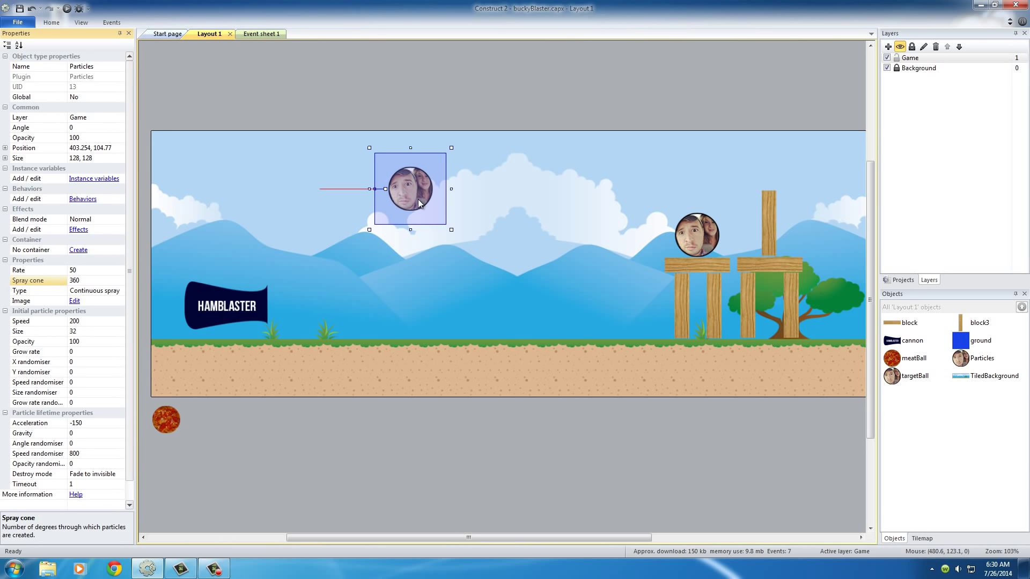
Step: Move the particle emitter down to about 412, 226 and preview the spray in the browser
drag(417, 195, 421, 262)
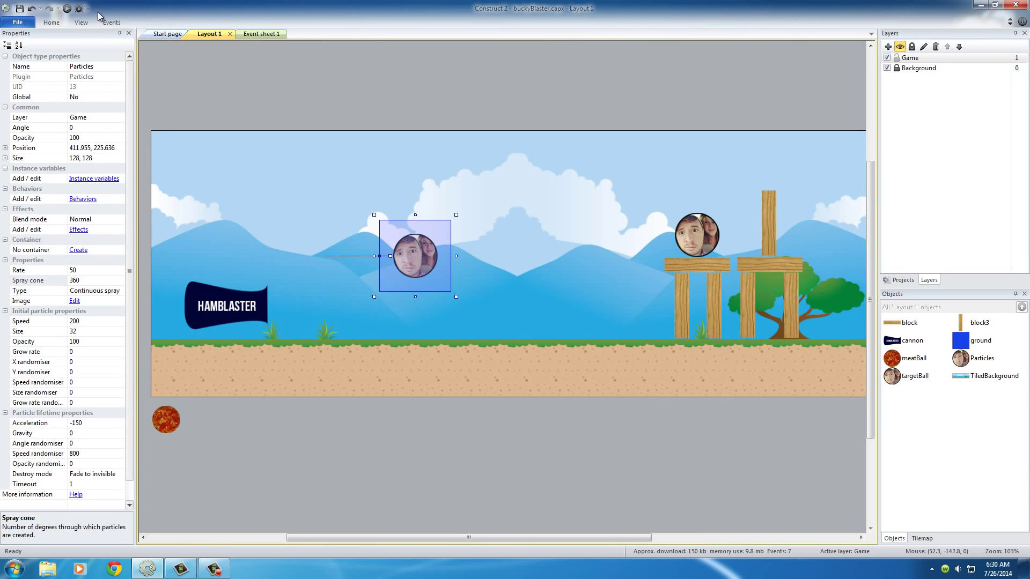
click(67, 9)
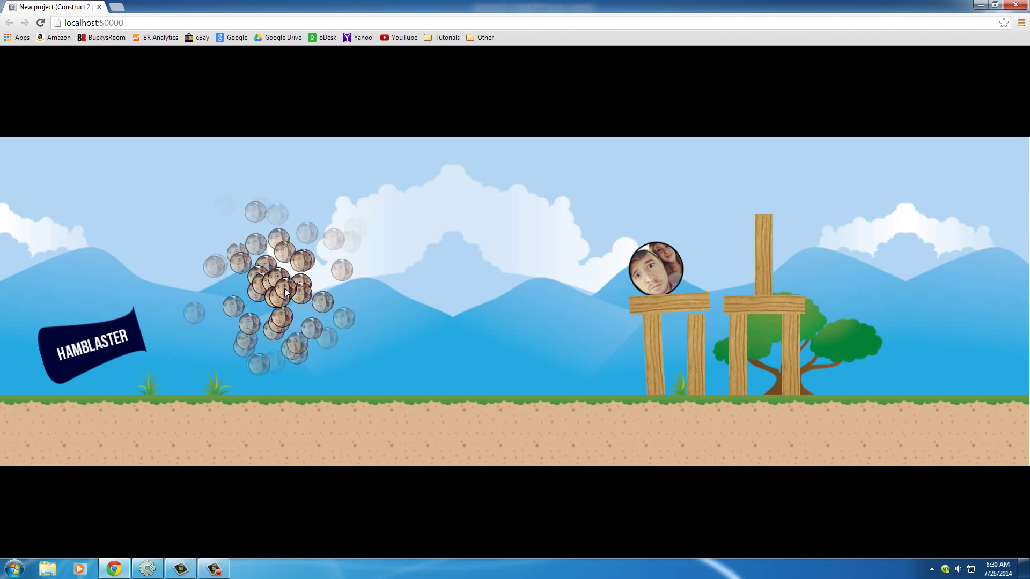
key(alt+Tab)
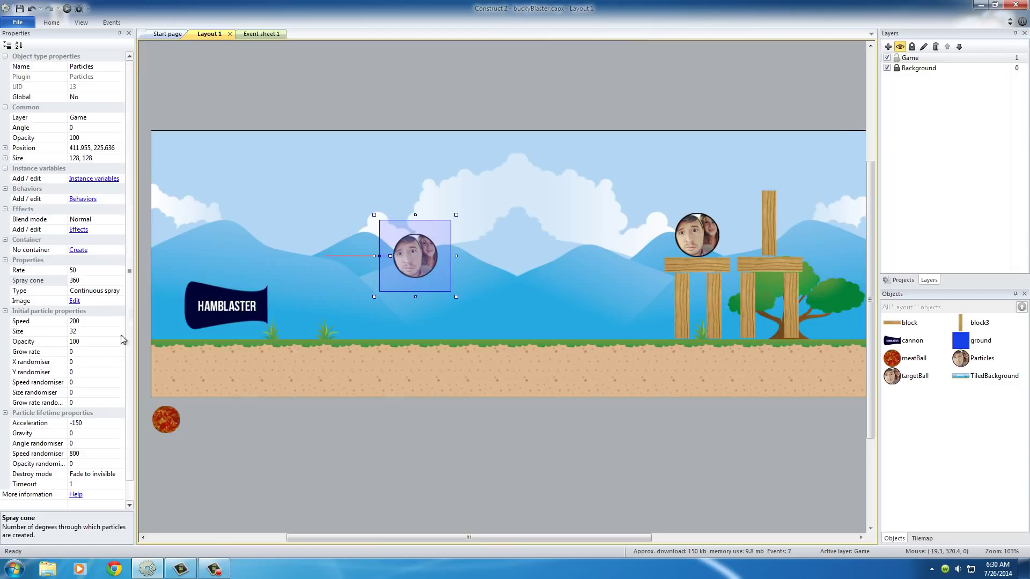
Step: Discard the started edit of the initial particle speed and undo the emitter's last move
click(74, 322)
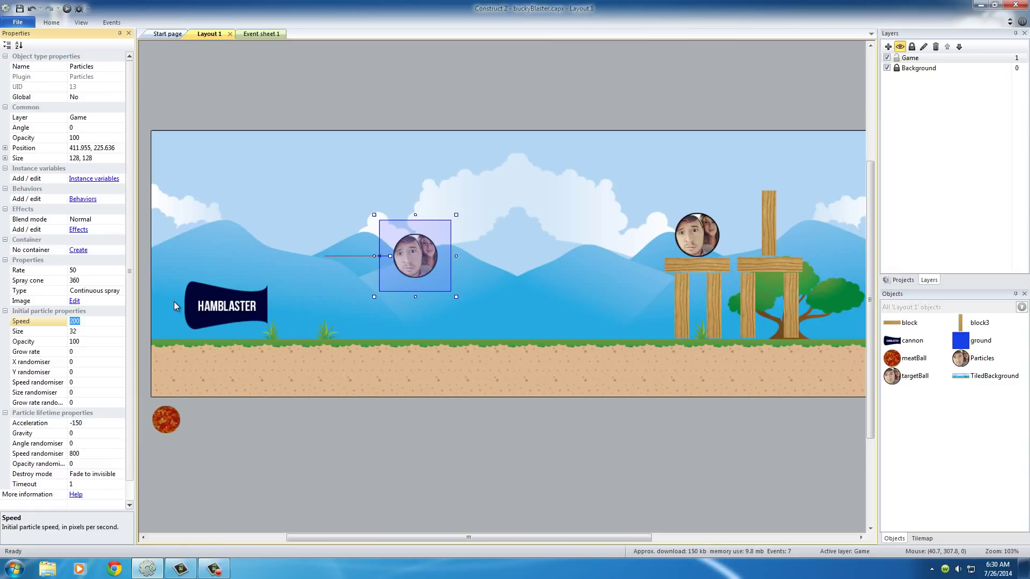
text(100)
key(ctrl+z)
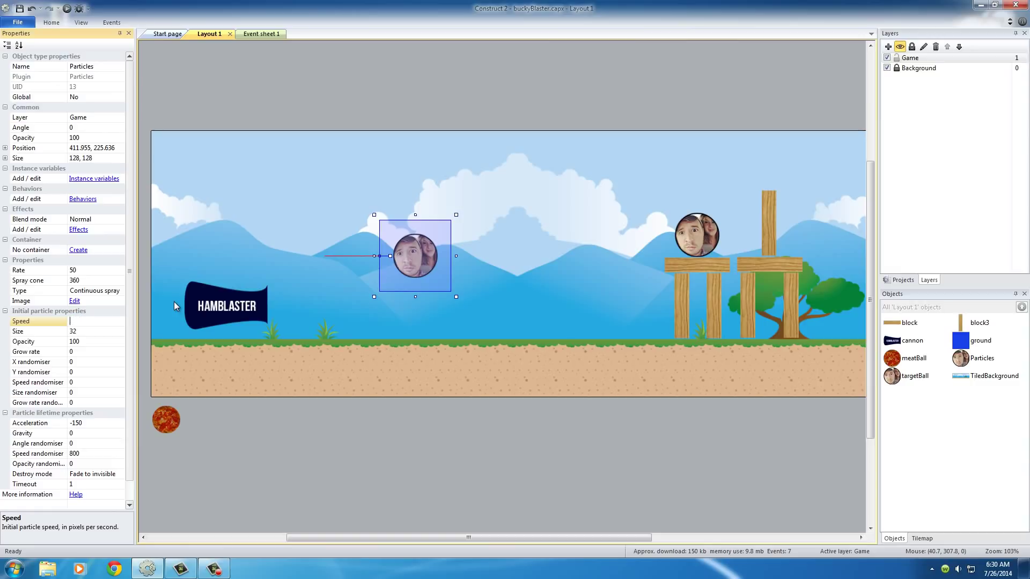
key(ctrl+z)
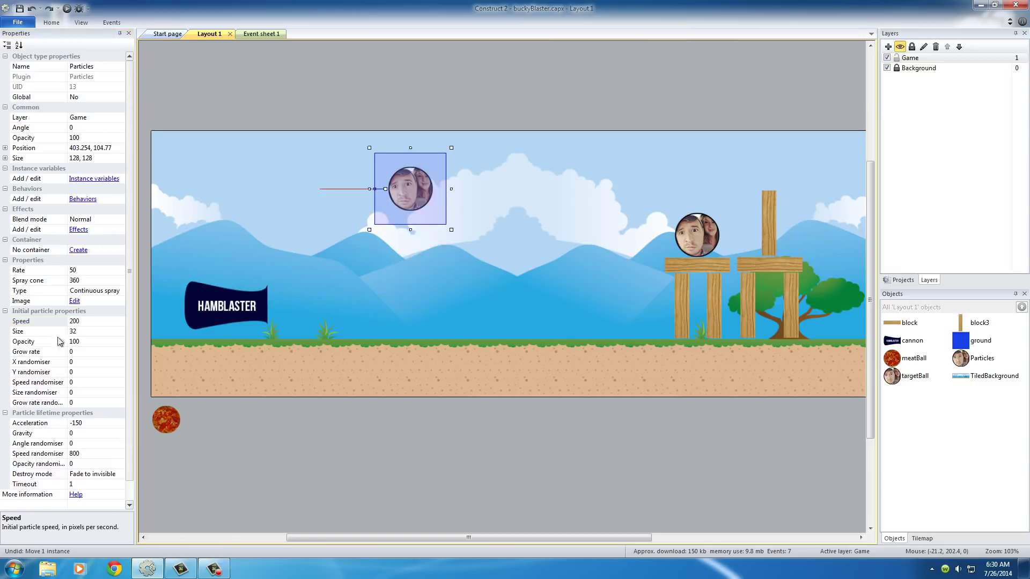
Step: Set the initial speed randomiser of the particles to 100 and check the spray in a browser preview
click(75, 382)
text(100)
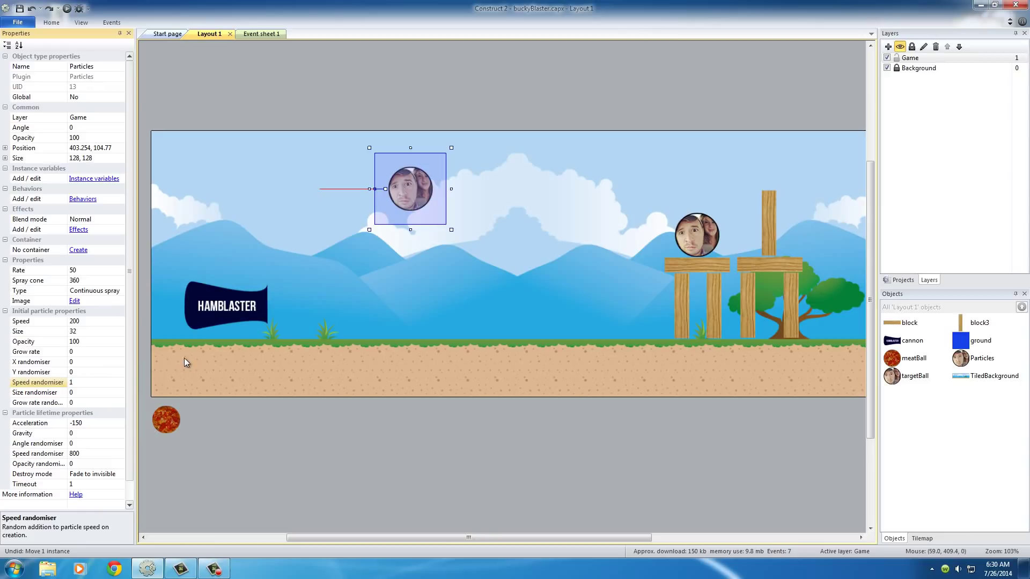
key(Return)
click(96, 381)
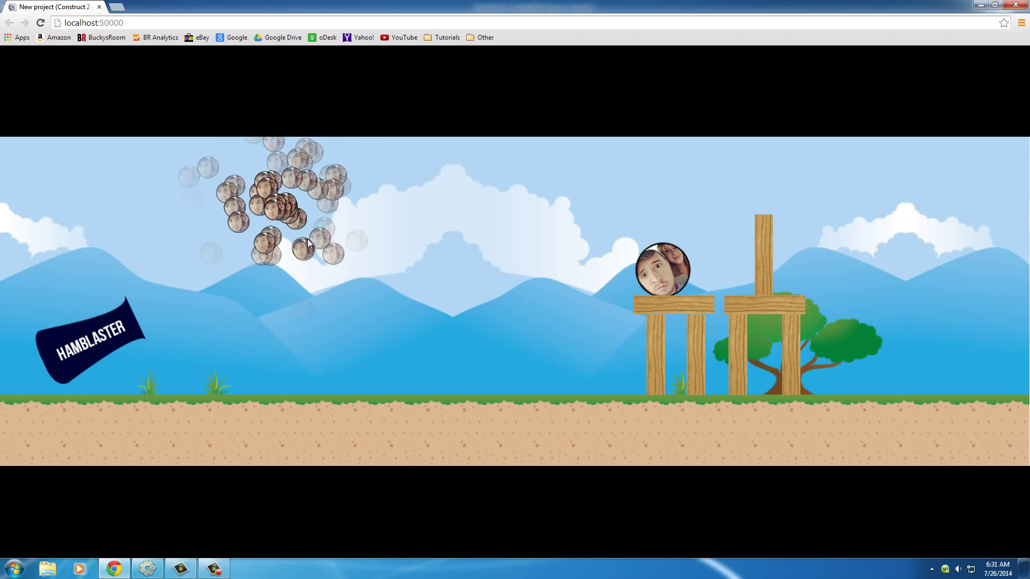
click(1017, 5)
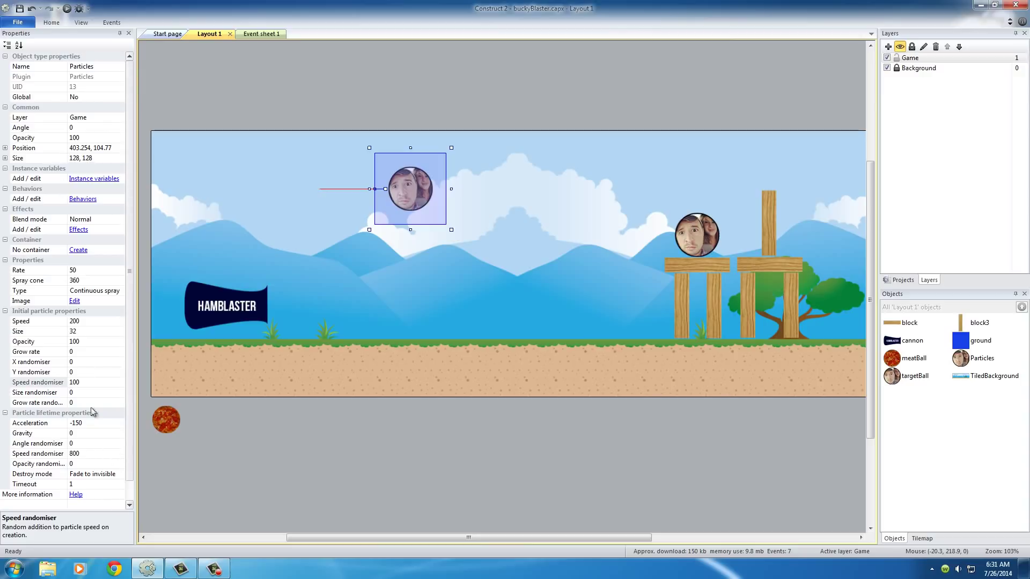
Step: Change the Particles object's type to One-shot
click(105, 290)
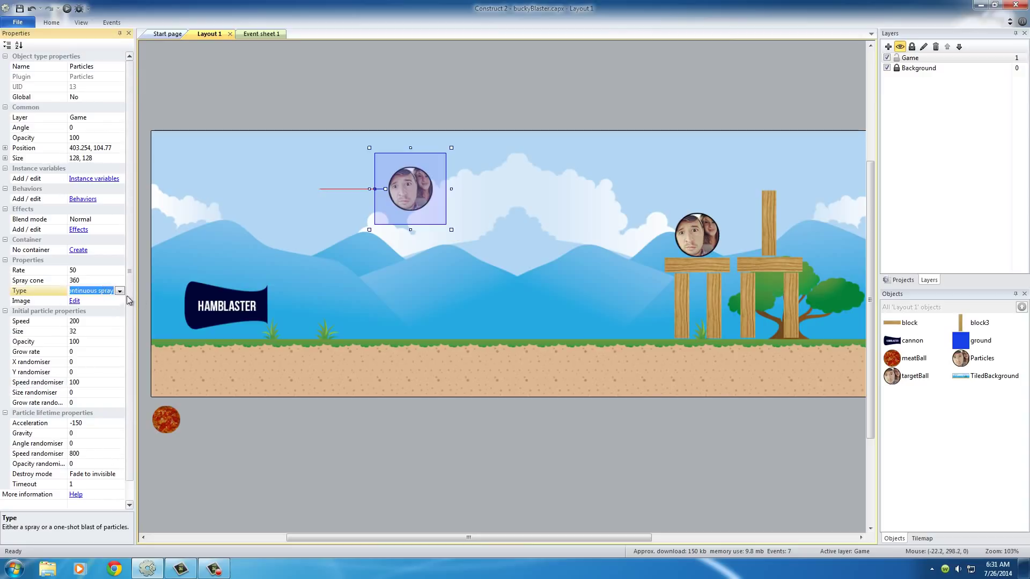
click(119, 290)
click(89, 311)
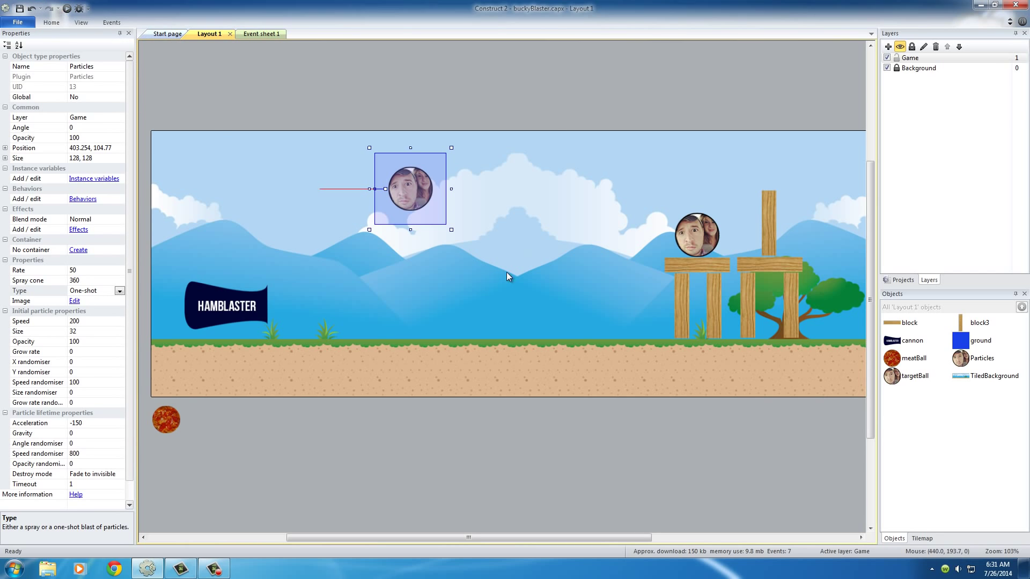
Step: Preview the one-shot particle blast in the browser, reload the page twice to replay it, and close the preview
key(F5)
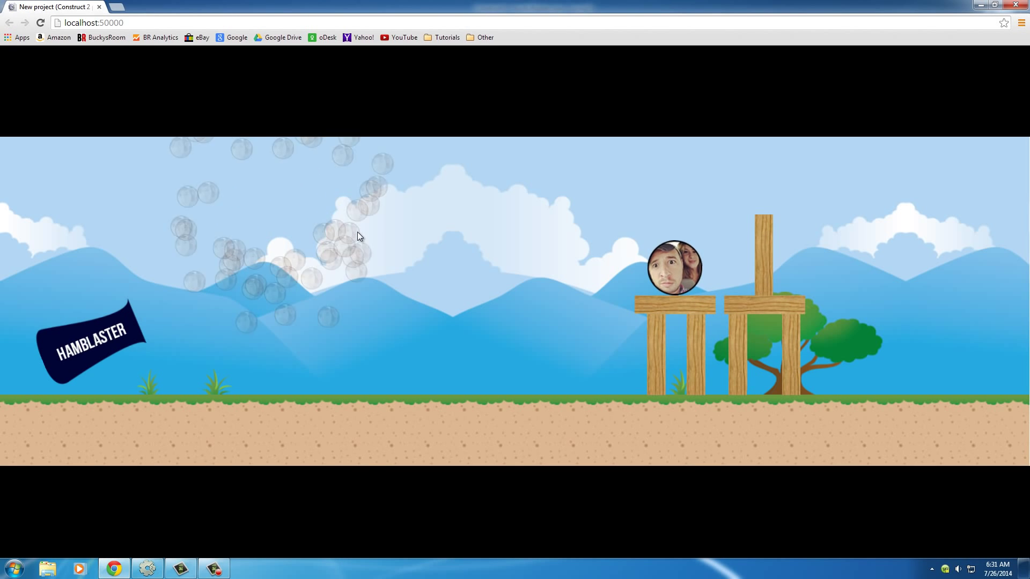
click(41, 22)
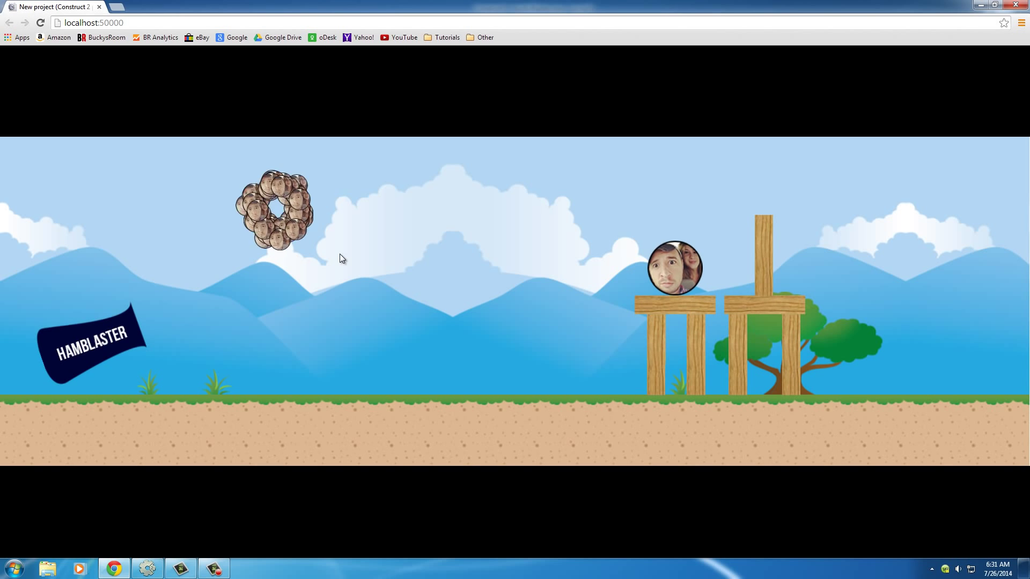
click(40, 22)
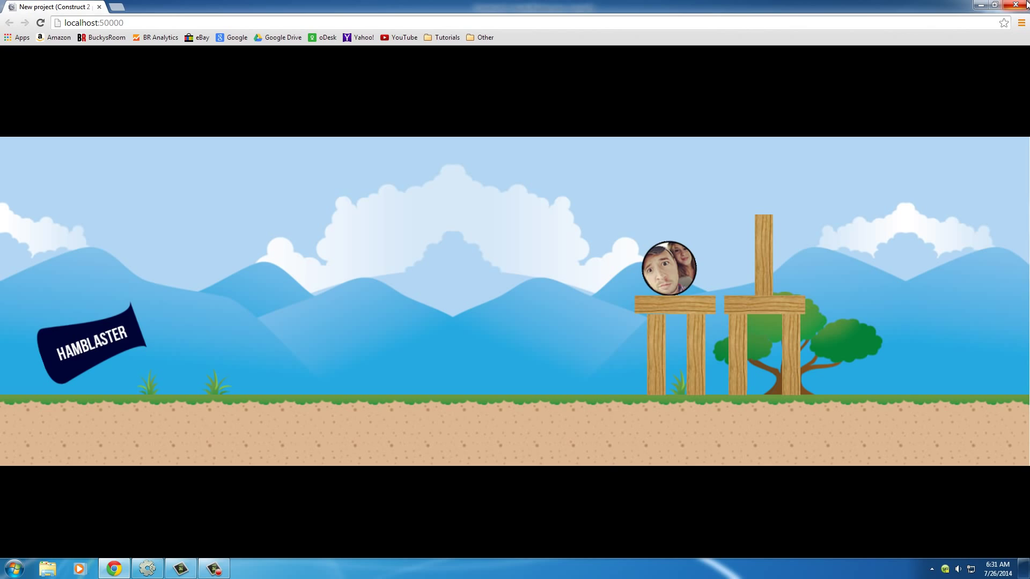
click(1025, 5)
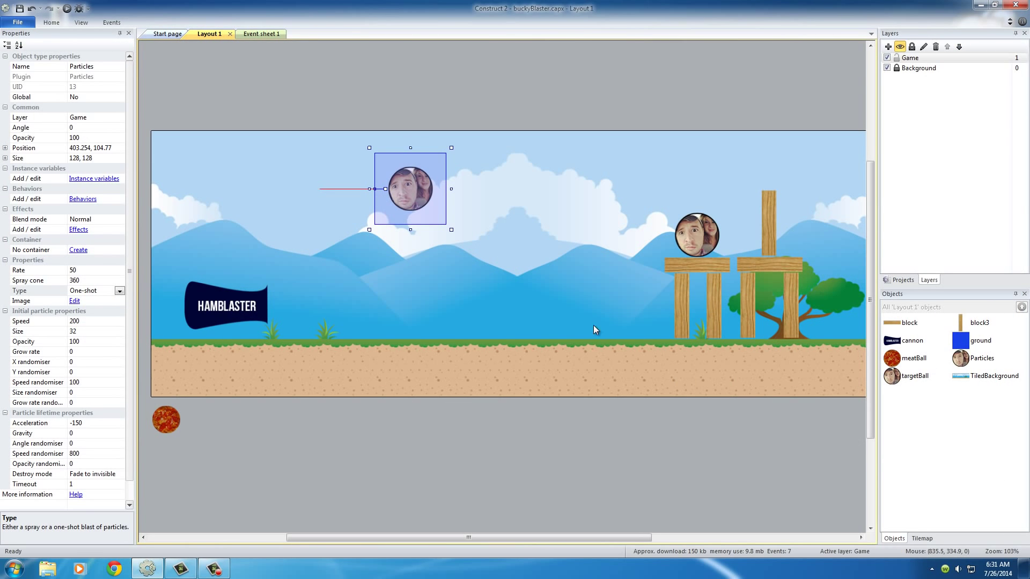
Step: Move the particle emitter down to about 409, 196
drag(410, 192, 414, 234)
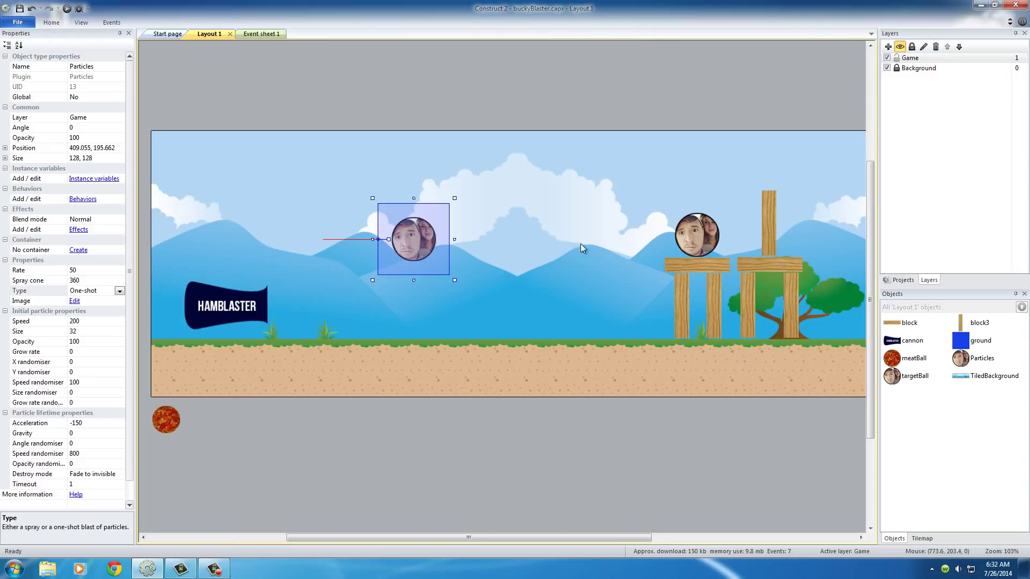
click(704, 239)
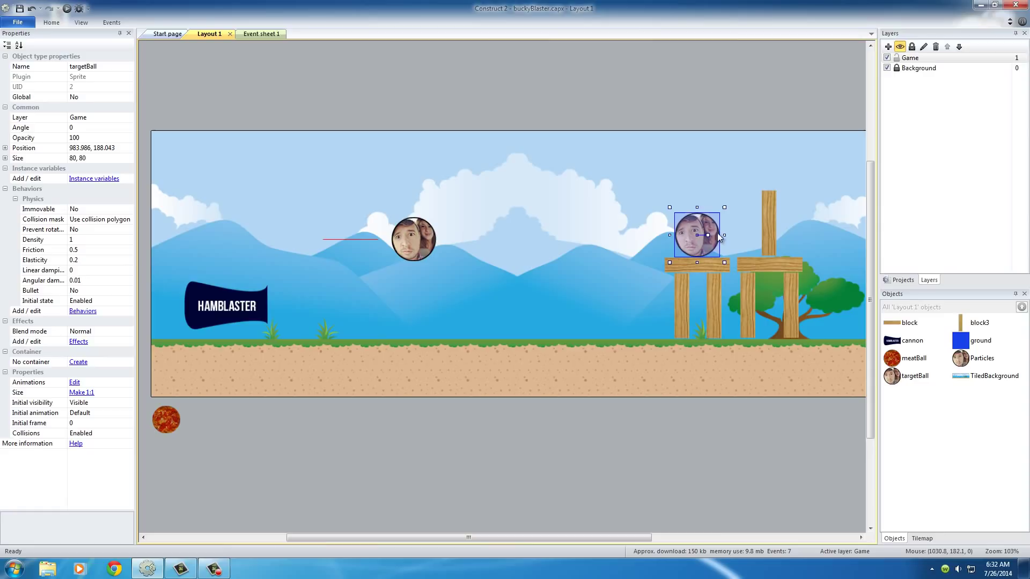
click(266, 34)
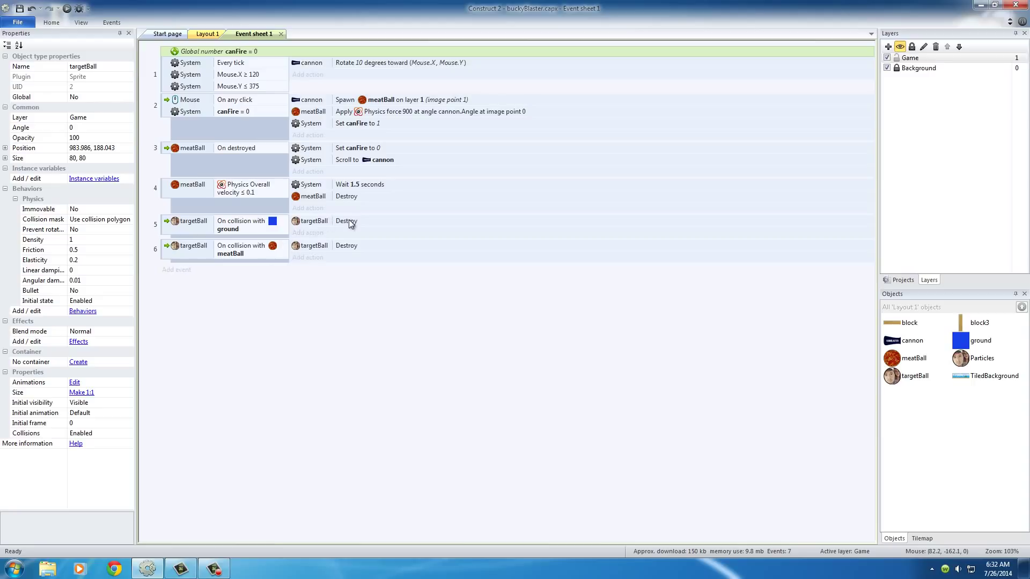
click(188, 222)
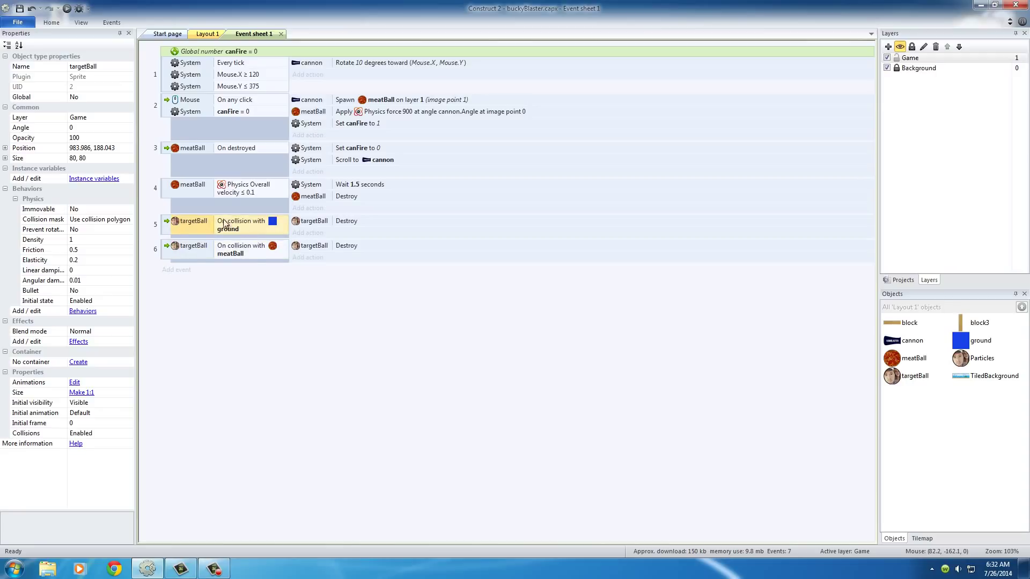
click(204, 250)
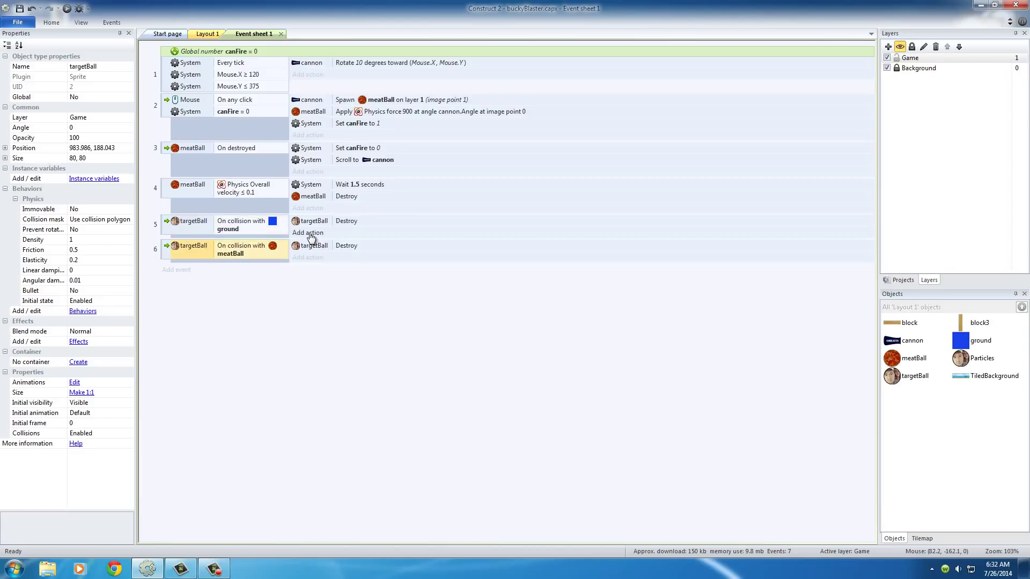
click(310, 233)
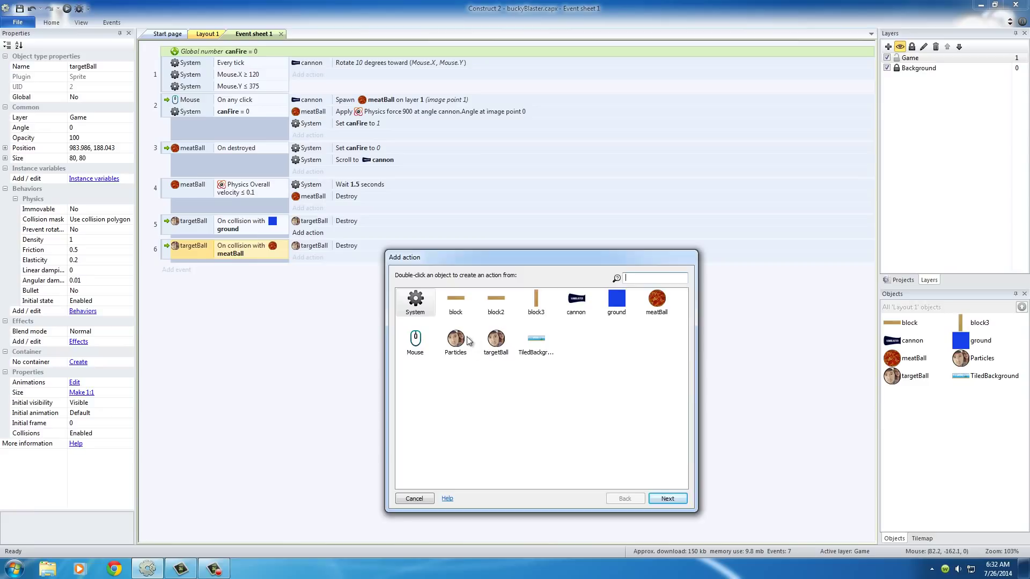
double_click(496, 341)
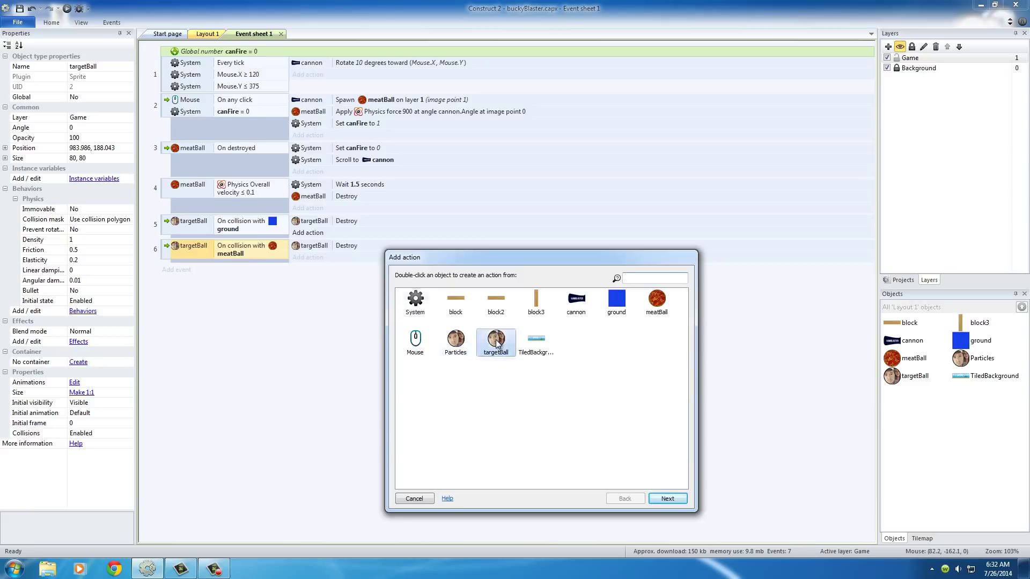
text(spa)
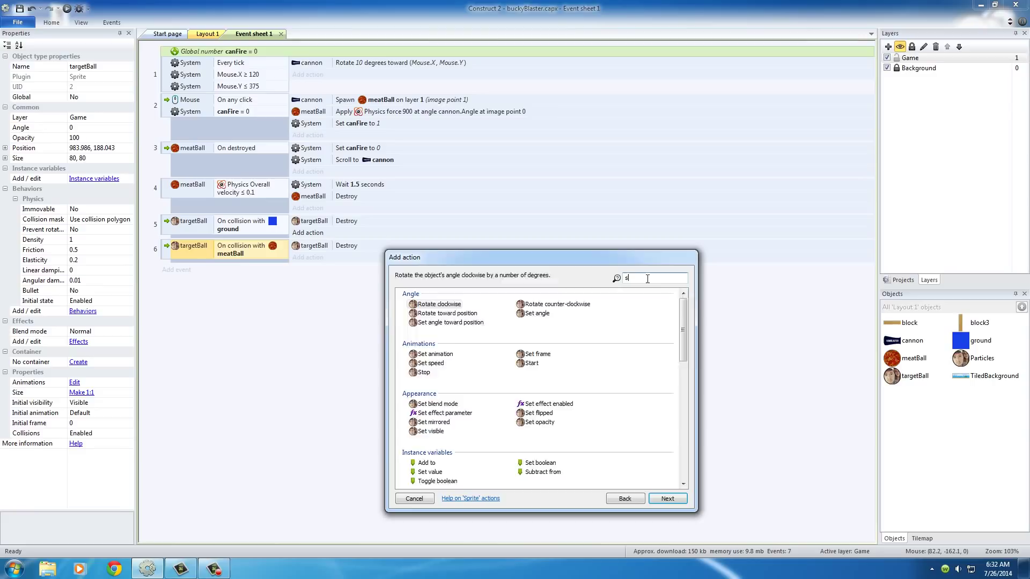
double_click(446, 305)
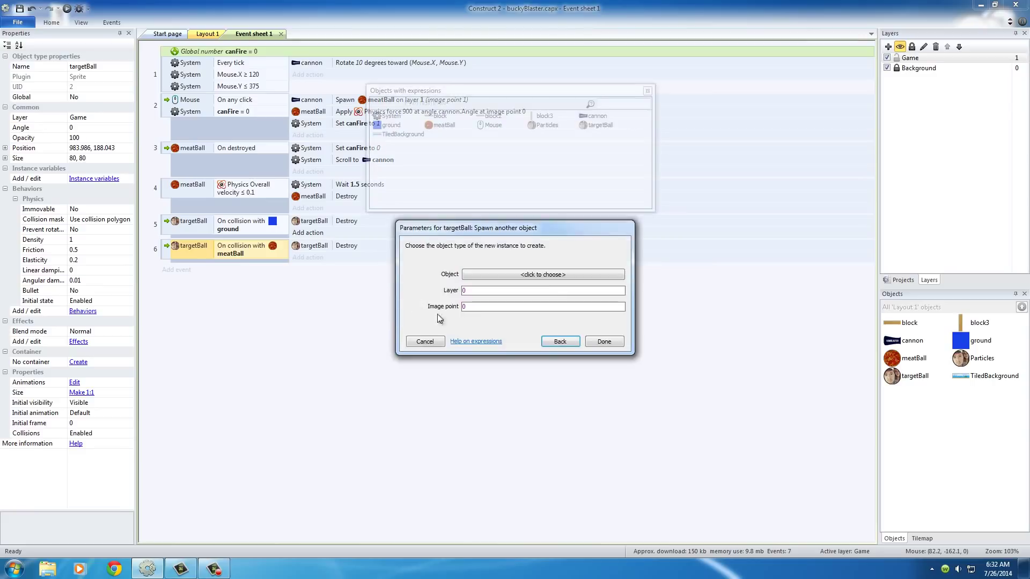
click(560, 275)
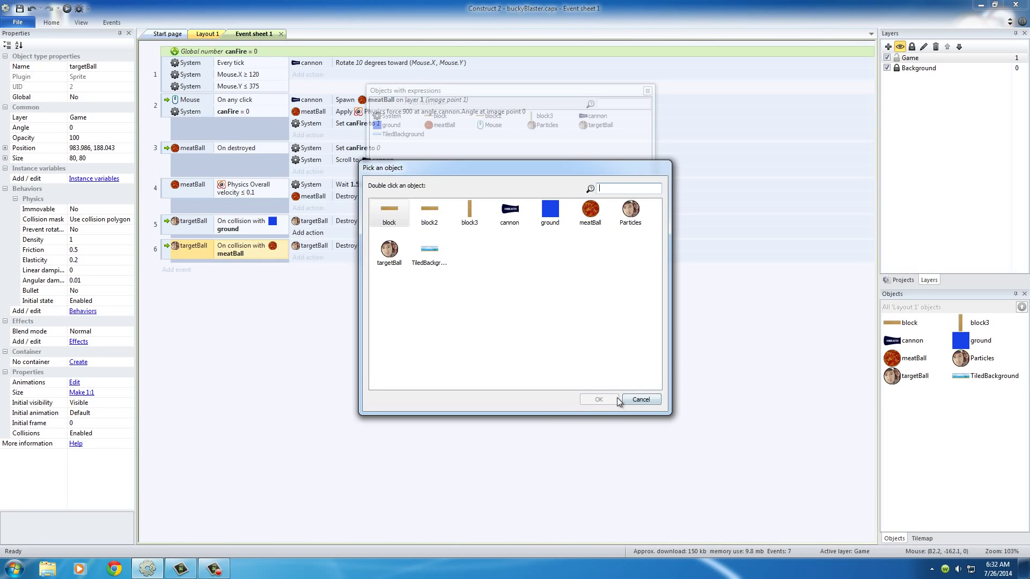
click(643, 401)
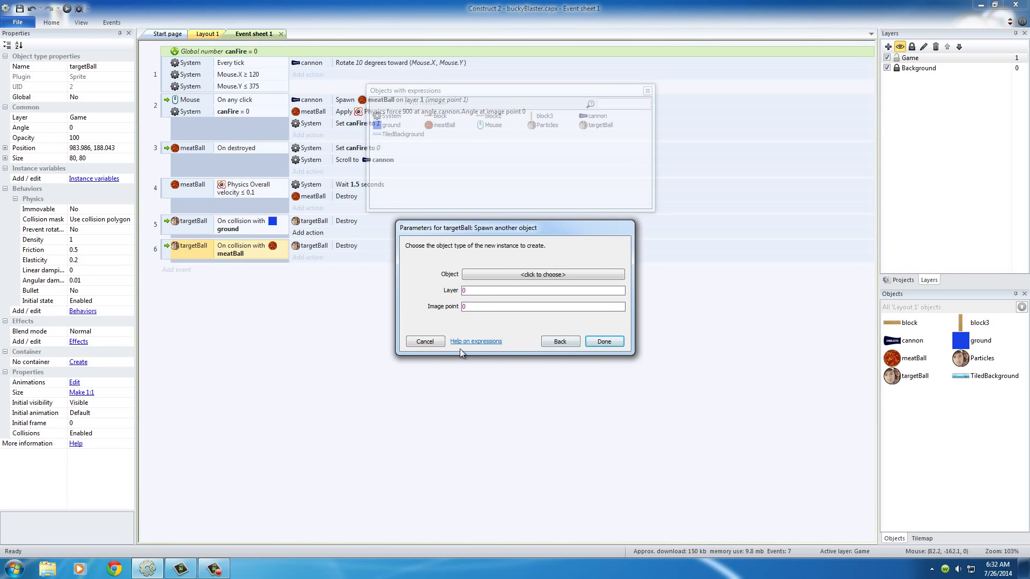
click(426, 342)
Step: Return to Layout 1 and rename the Particles object to explosion
click(208, 34)
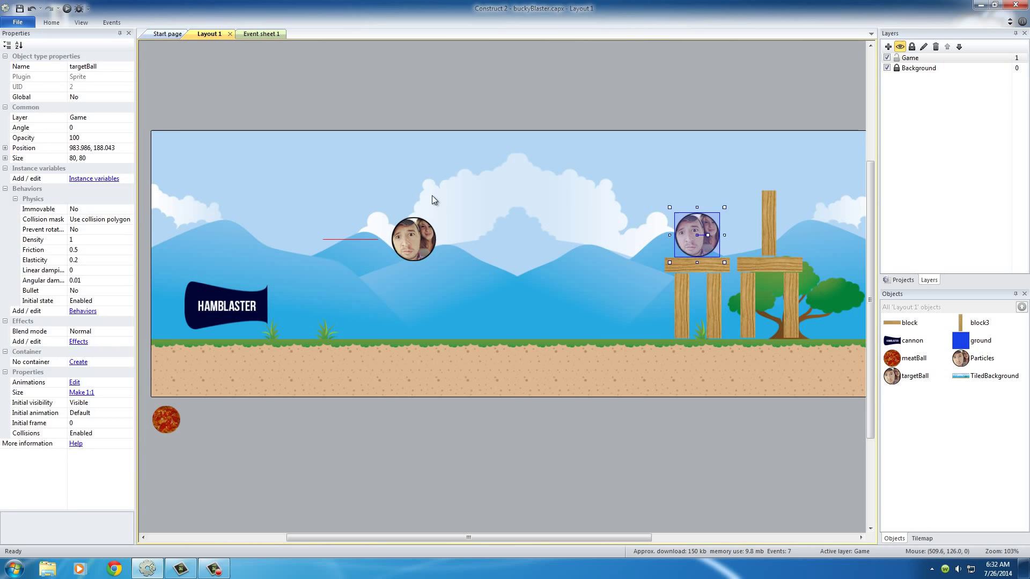
click(414, 244)
click(92, 67)
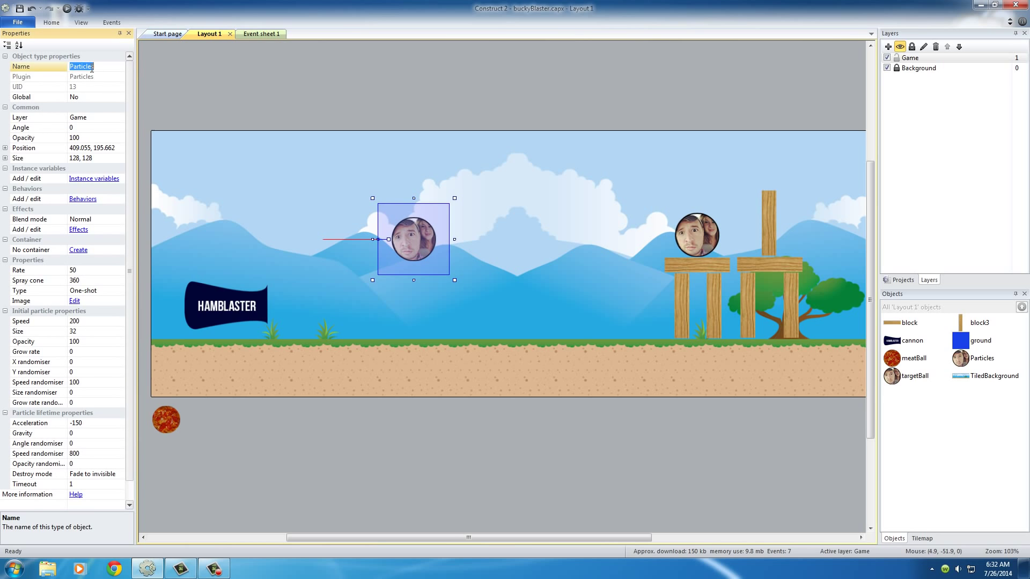
text(explosion)
click(459, 298)
click(435, 210)
Step: In the event sheet, make targetBall spawn explosion on layer 1 at image point 0 when it collides with the ground
click(253, 35)
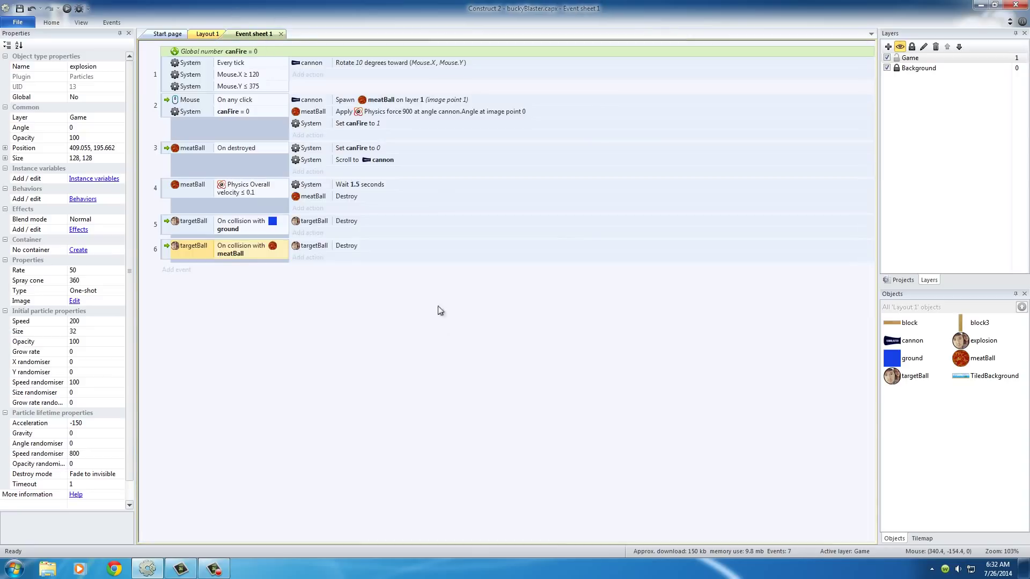
click(313, 233)
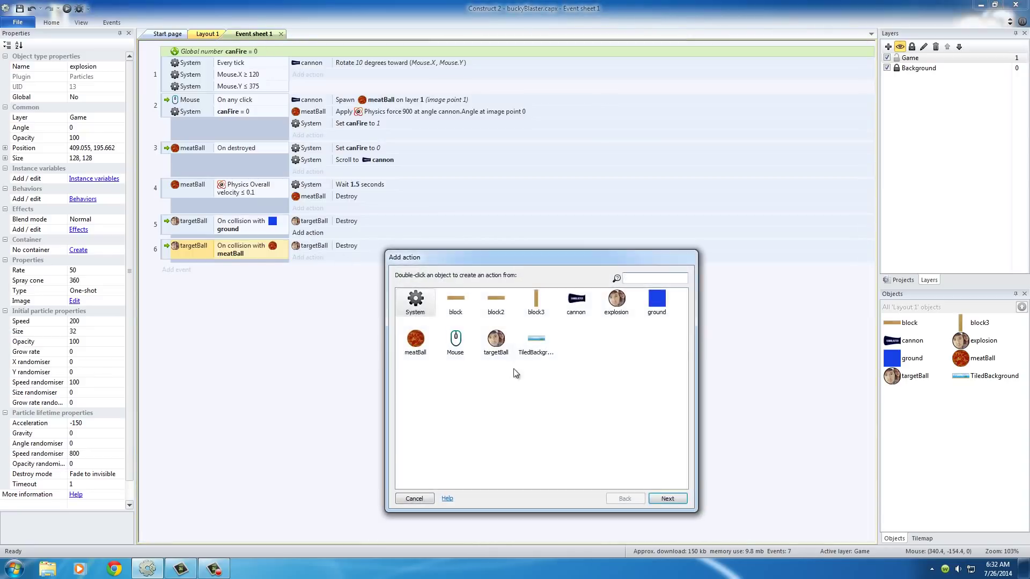
click(496, 339)
double_click(496, 339)
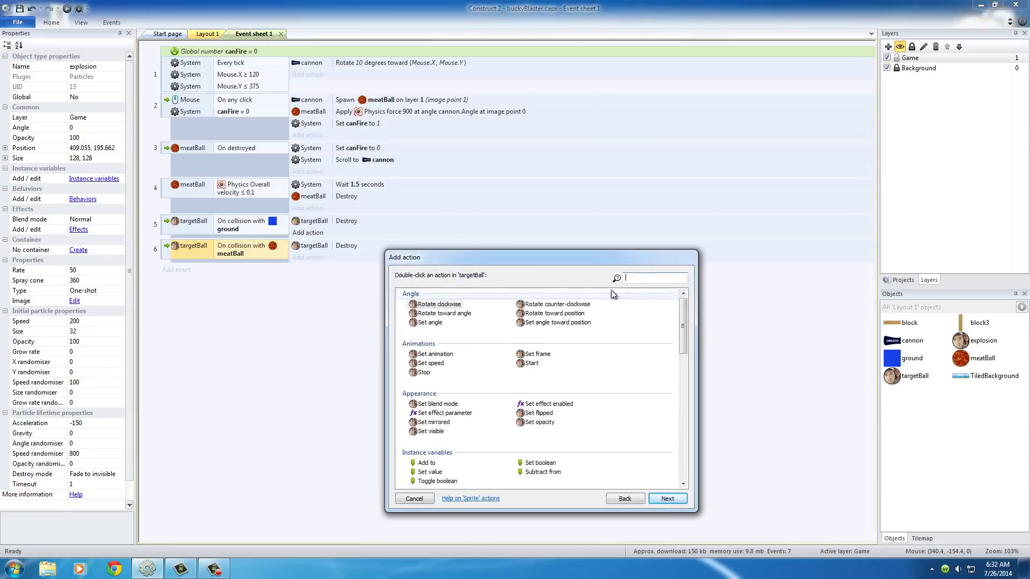
click(645, 278)
text(spaw)
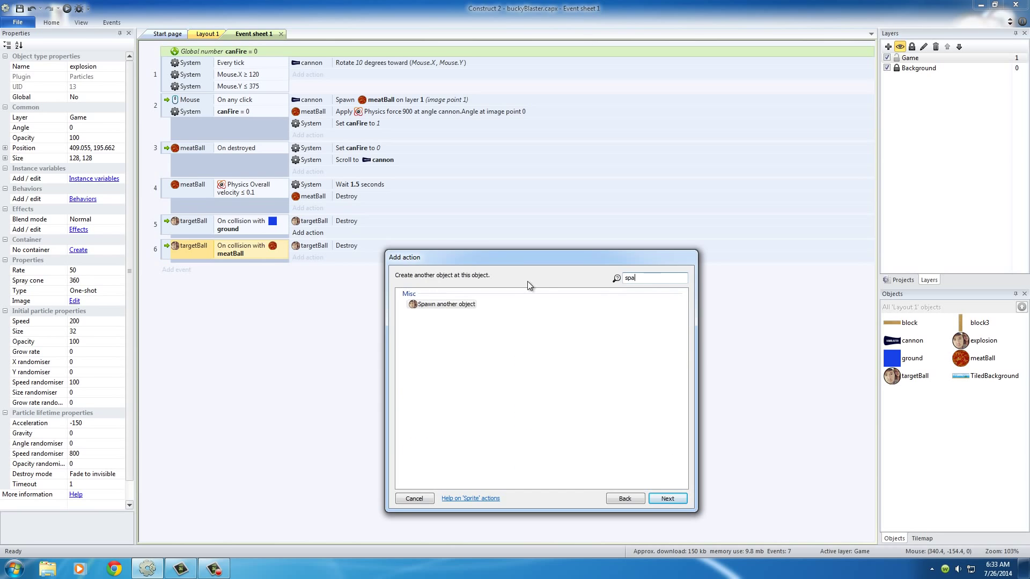
double_click(455, 304)
click(531, 277)
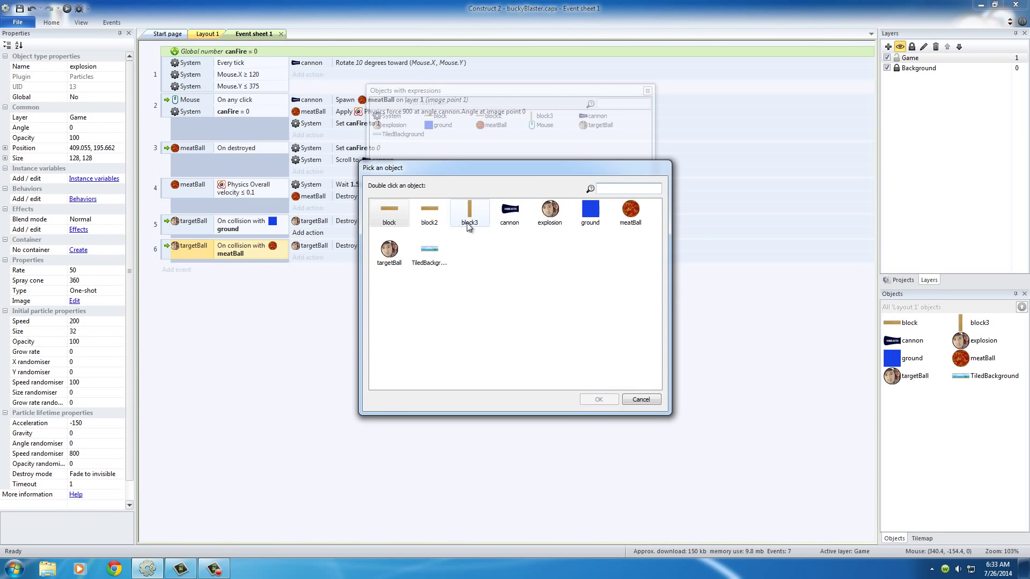
double_click(551, 210)
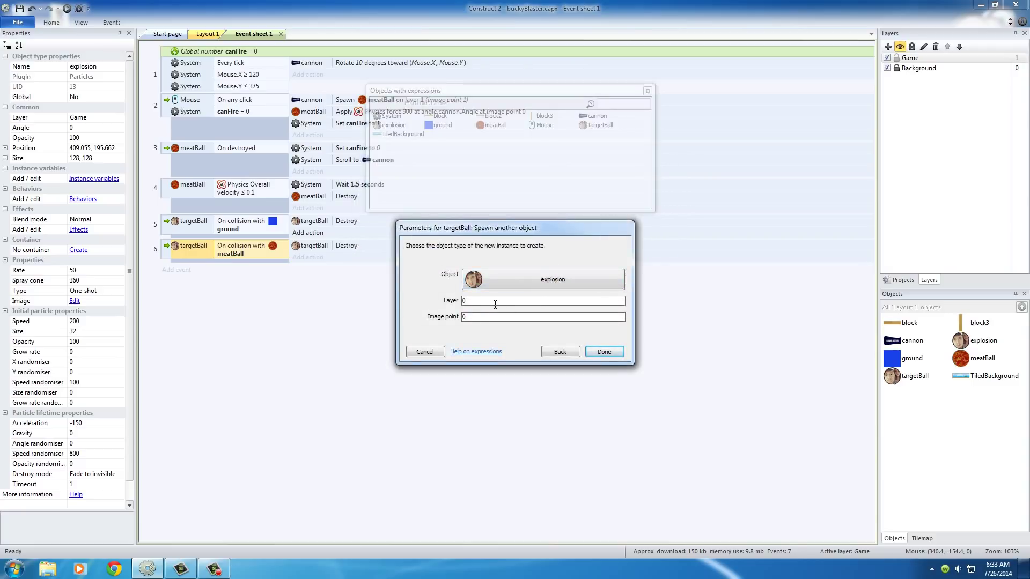
double_click(463, 301)
text(1)
click(483, 317)
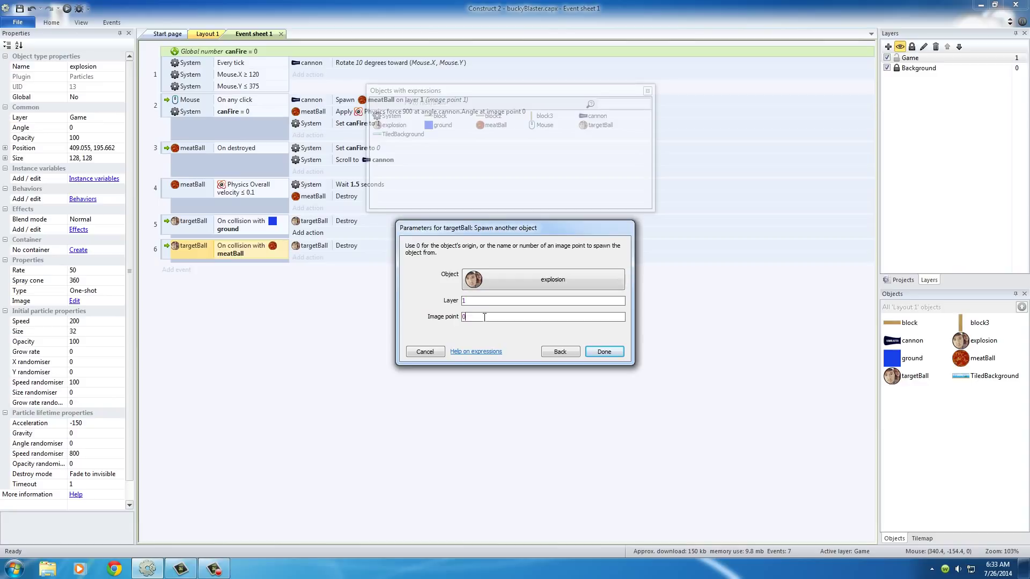
click(603, 353)
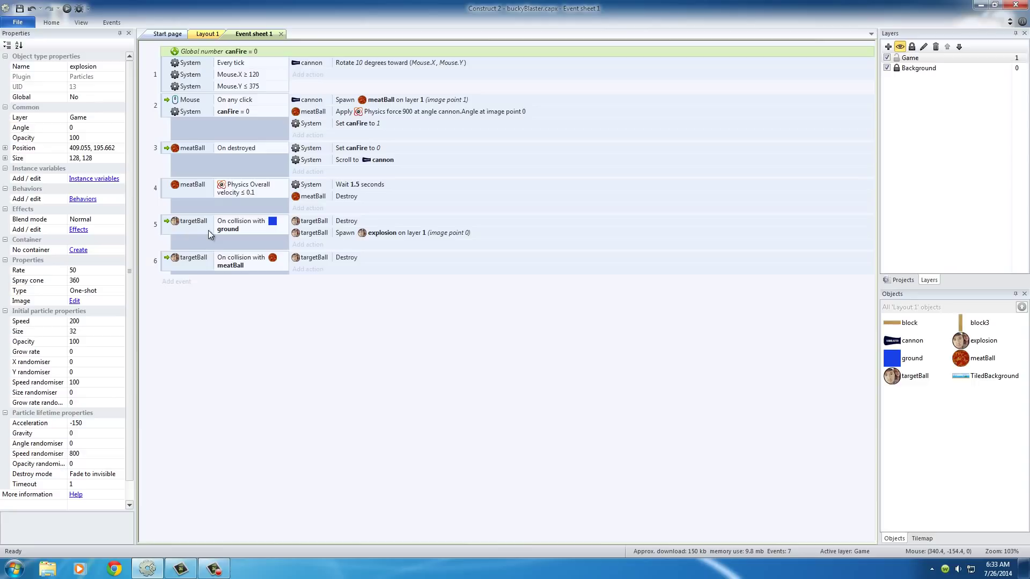
click(194, 224)
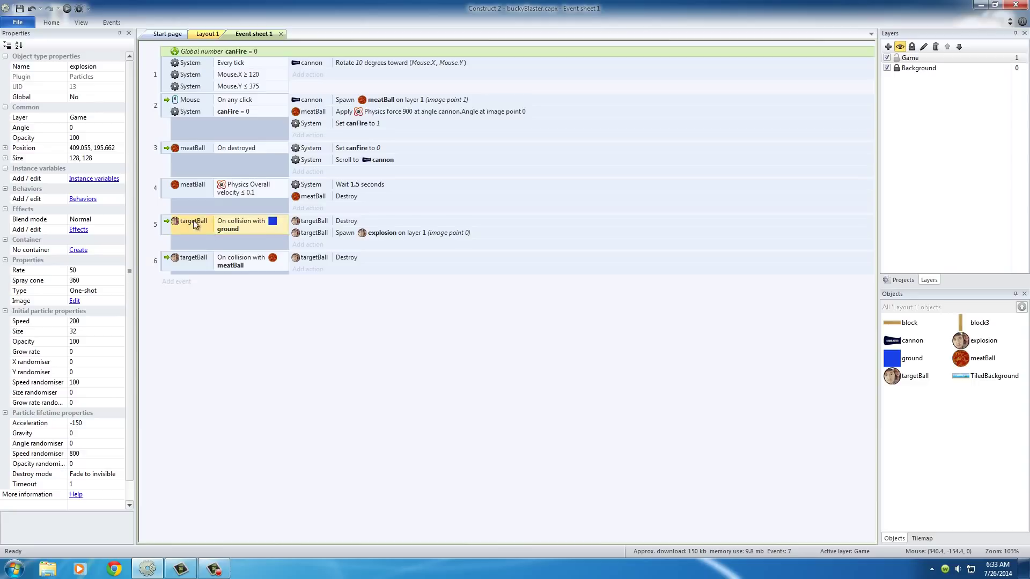
click(352, 222)
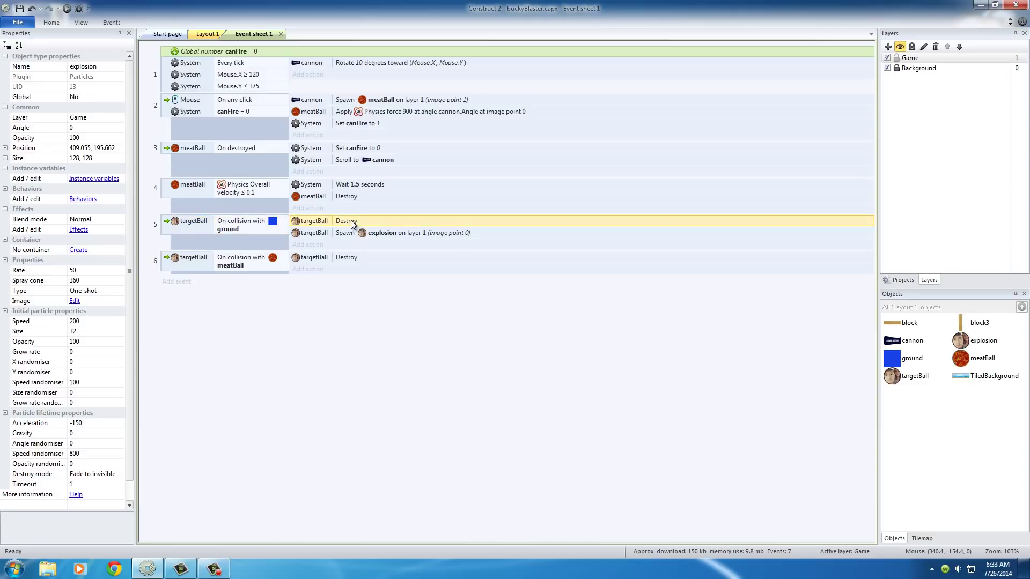
click(323, 234)
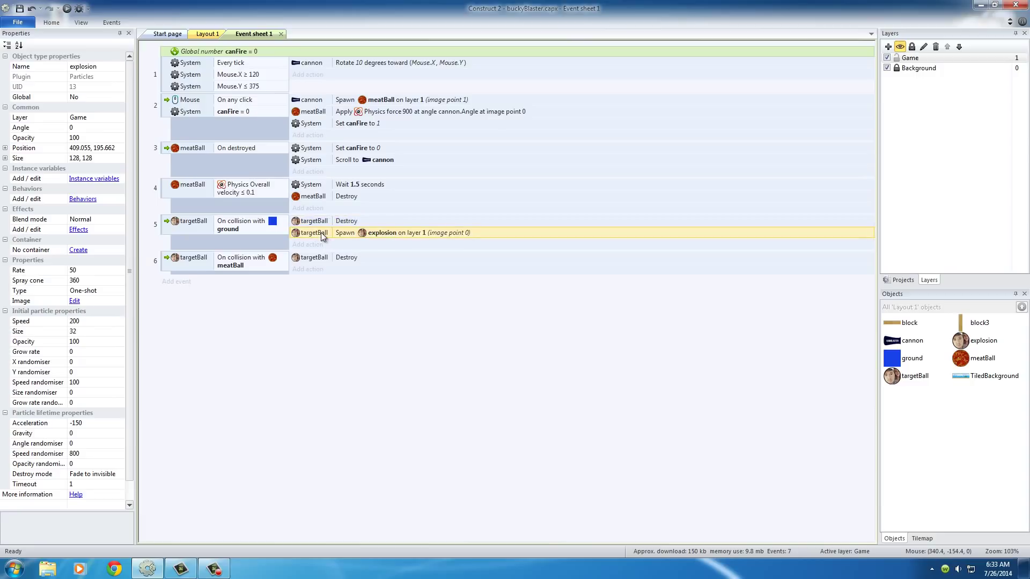
Step: Make targetBall also spawn explosion on layer 1 at image point 0 when it collides with meatBall, and return to Layout 1
click(310, 270)
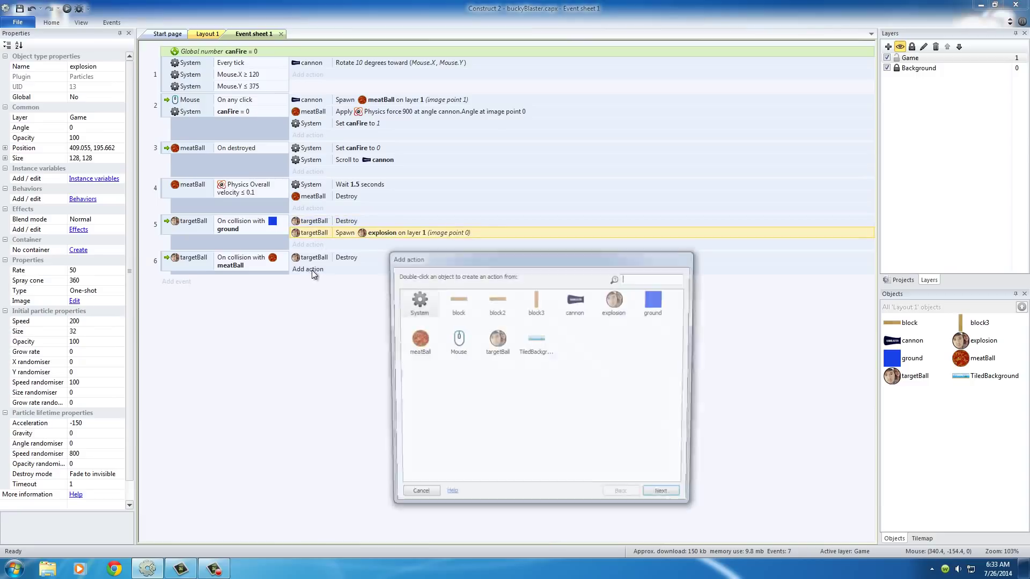
double_click(496, 340)
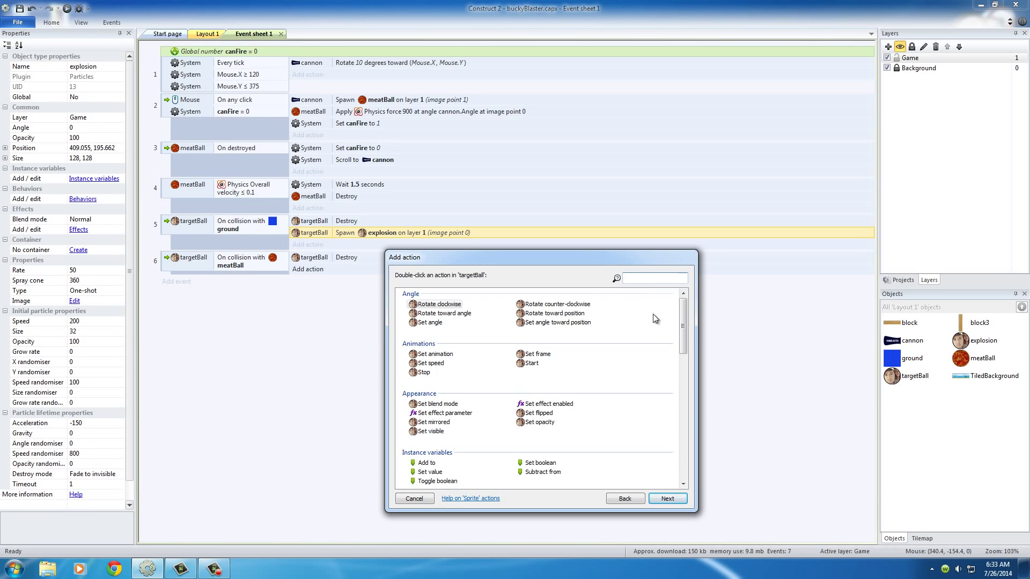
text(spaw)
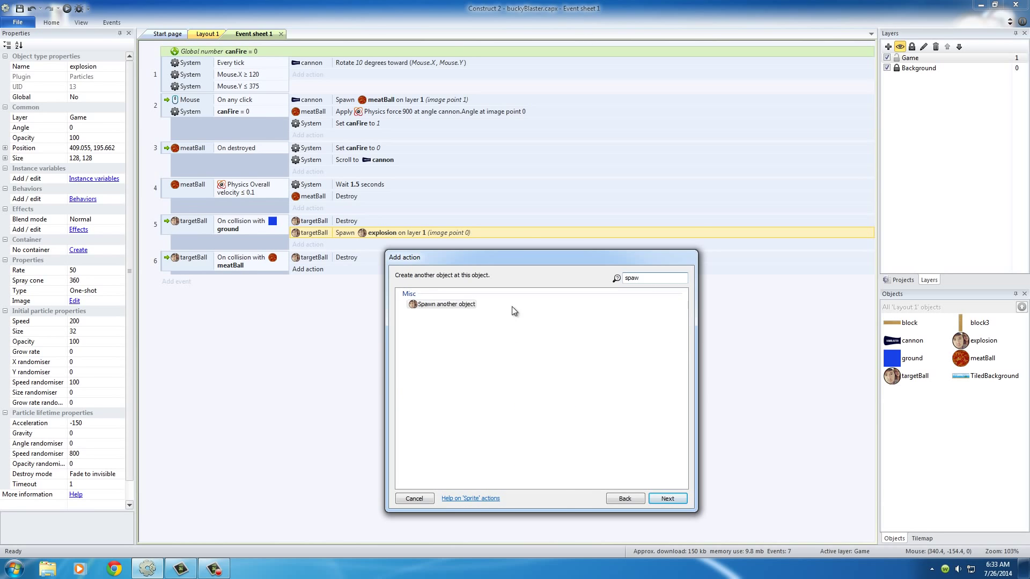
double_click(417, 303)
click(533, 274)
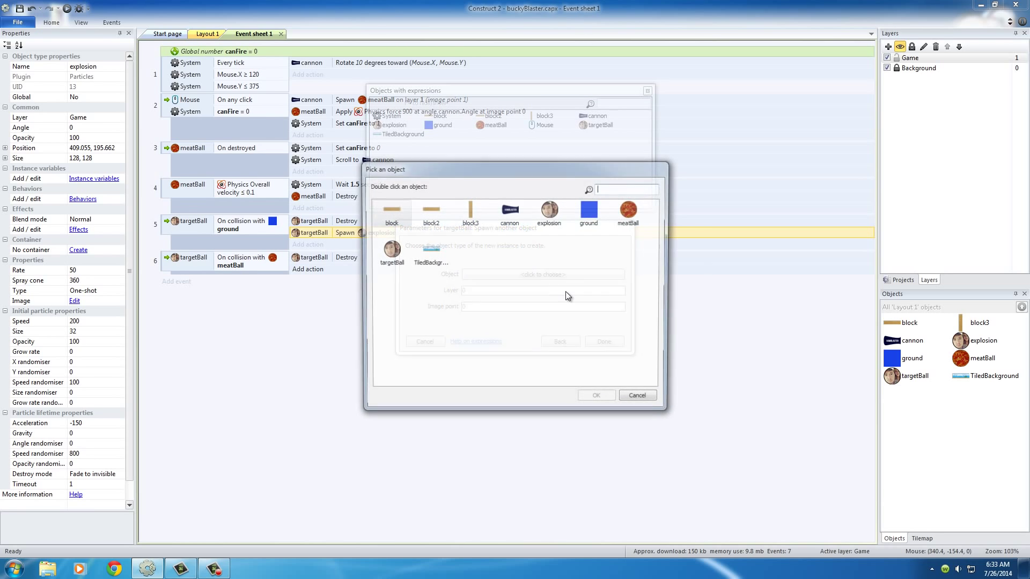
double_click(548, 211)
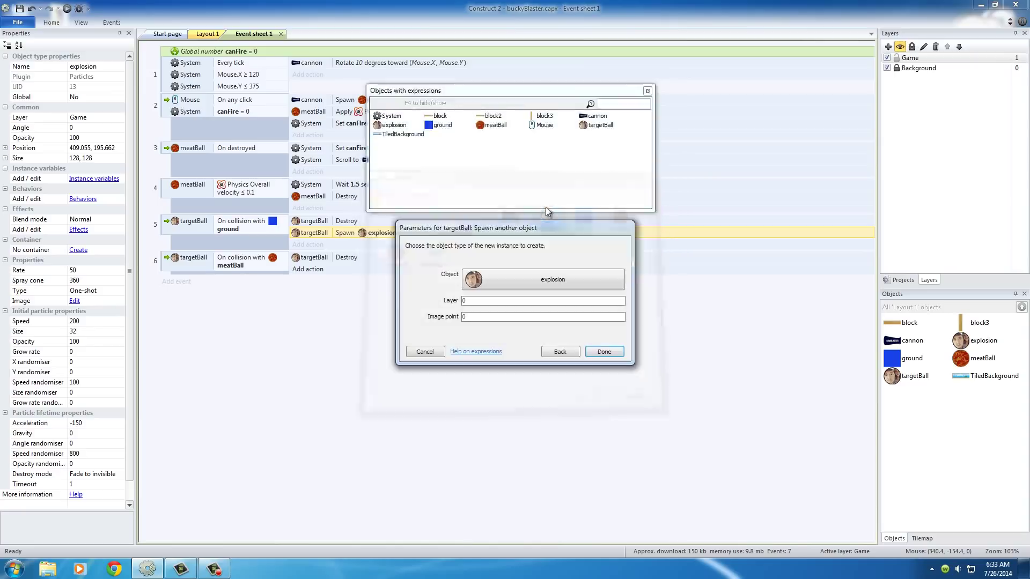
double_click(465, 301)
text(1)
click(605, 352)
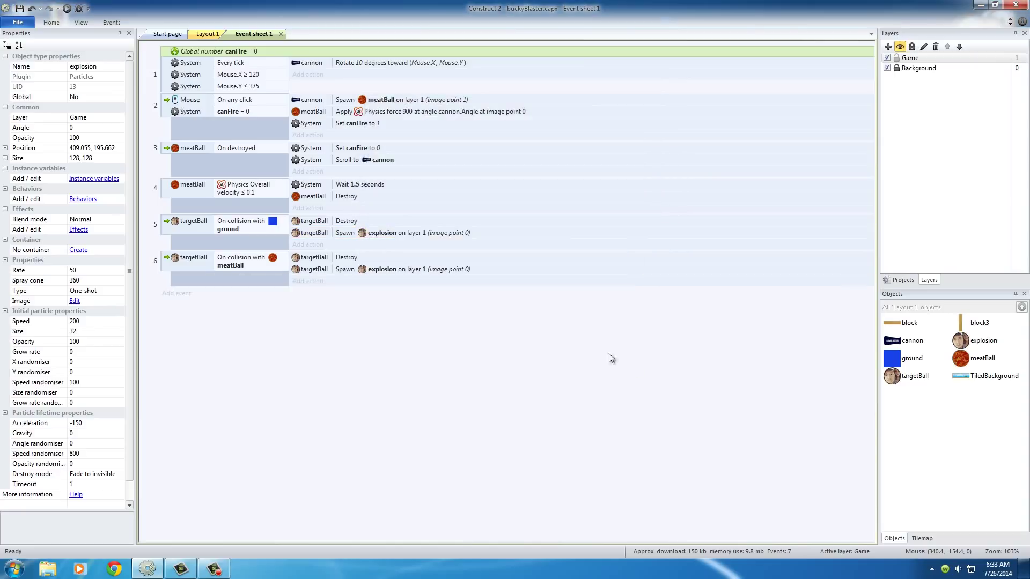
click(209, 34)
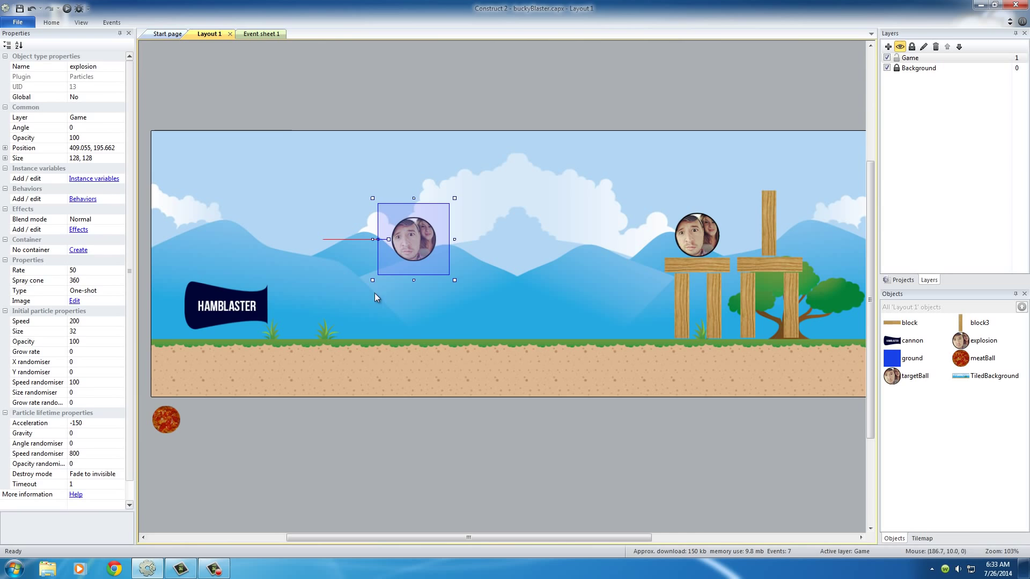
click(696, 239)
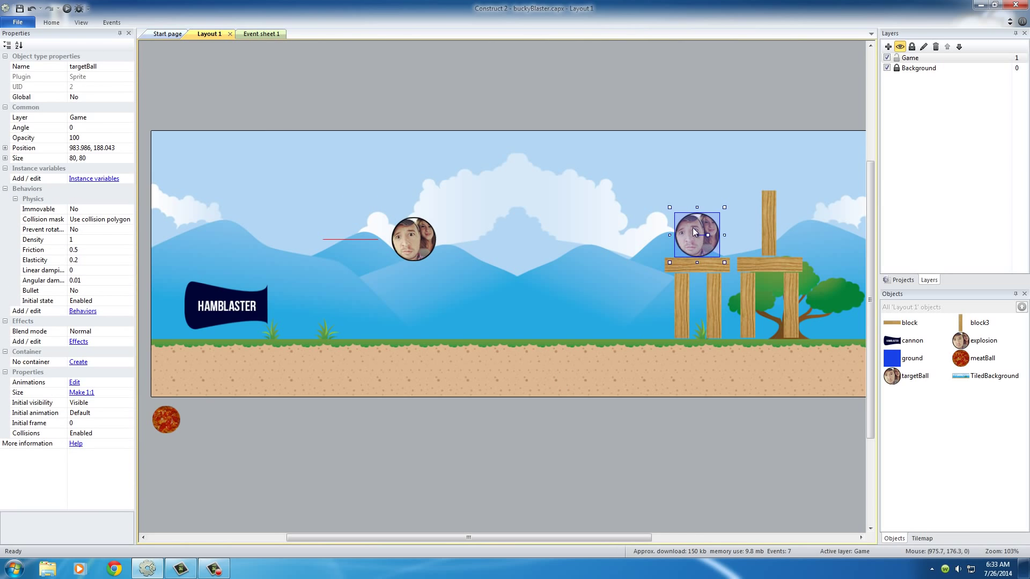
drag(693, 227, 577, 330)
key(ctrl+z)
click(543, 258)
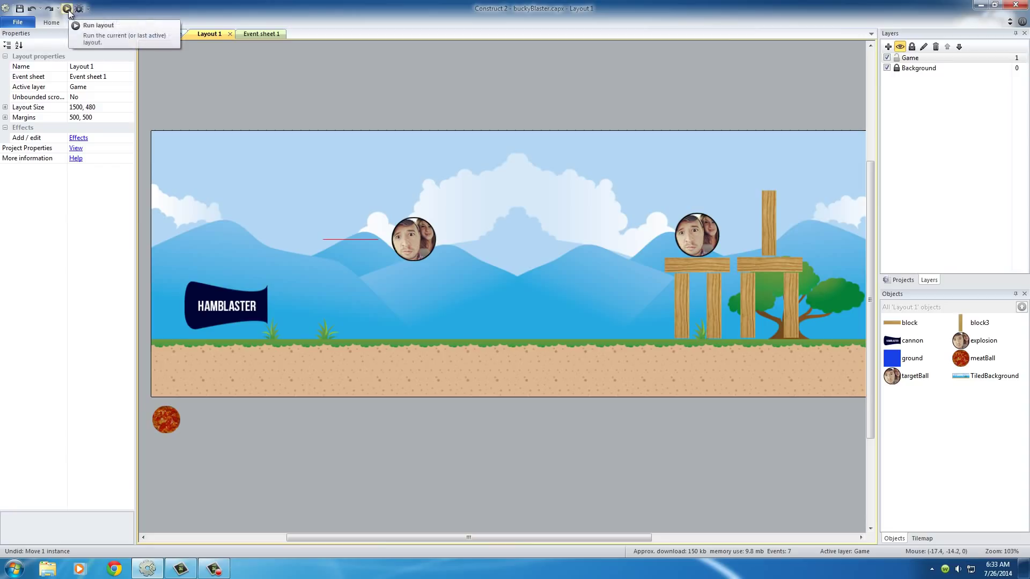
Step: Move the explosion emitter outside the layout, below the ground, to about 141, 707
click(410, 263)
drag(413, 243, 267, 466)
scroll(524, 300, up, 3)
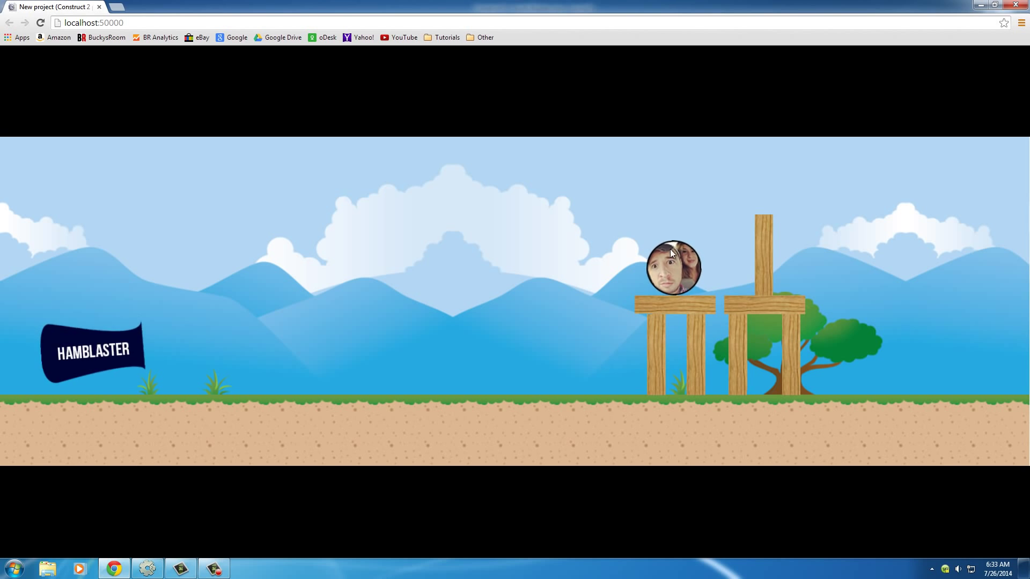
Step: Play-test the game in the browser by firing the cannon at the target, reload twice to replay it, and close the preview
click(644, 217)
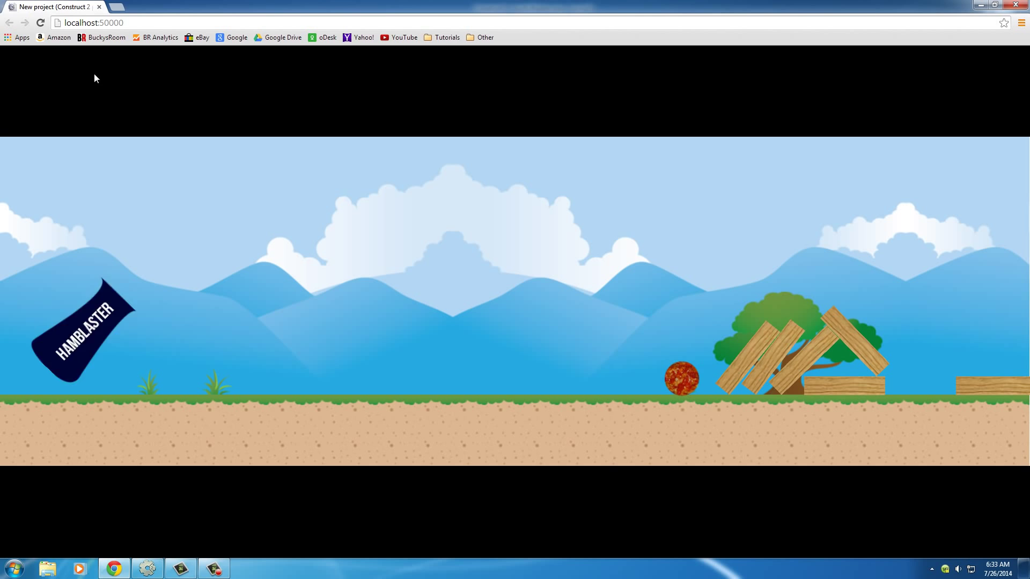
click(41, 23)
click(743, 387)
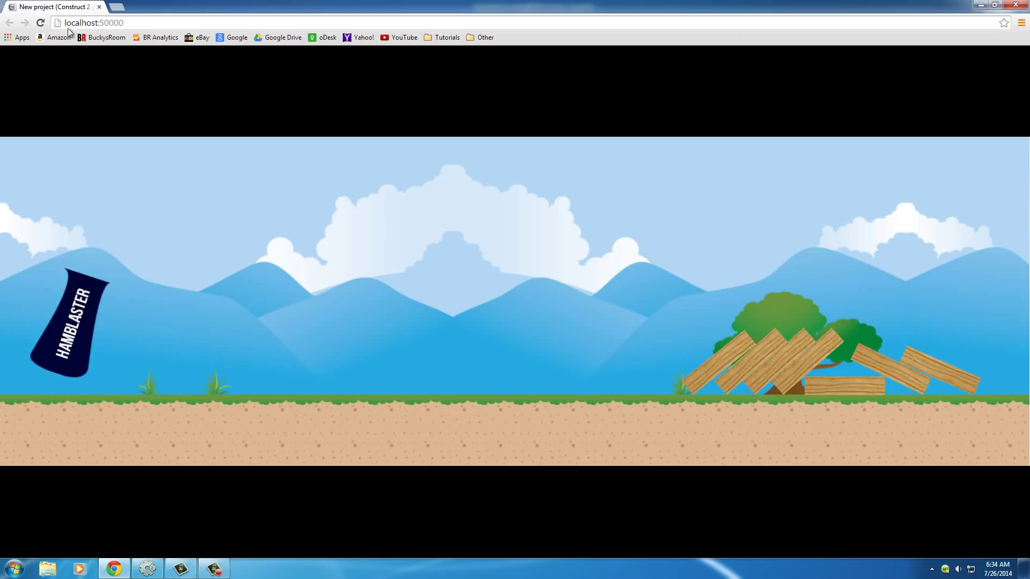
click(42, 24)
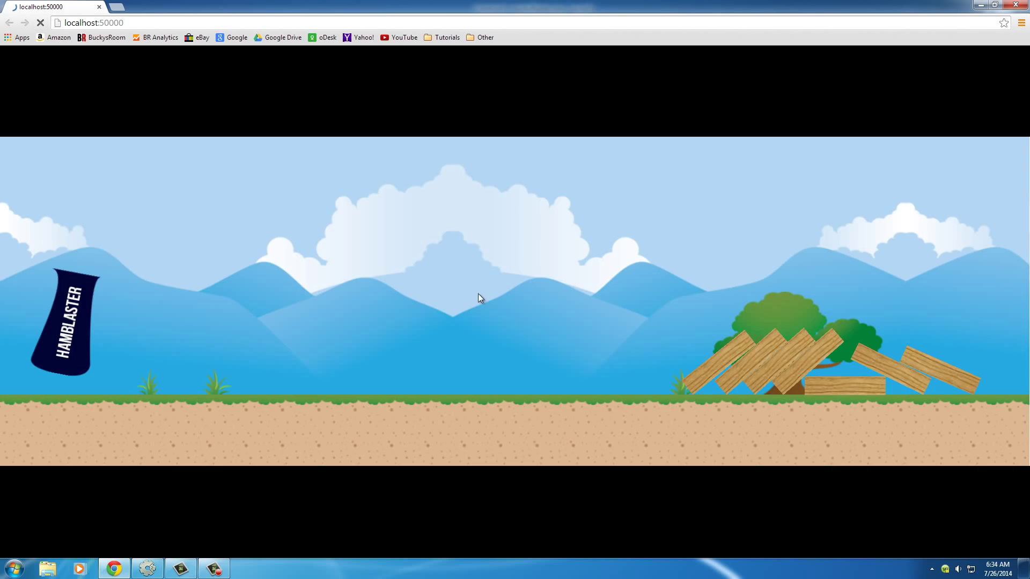
click(569, 188)
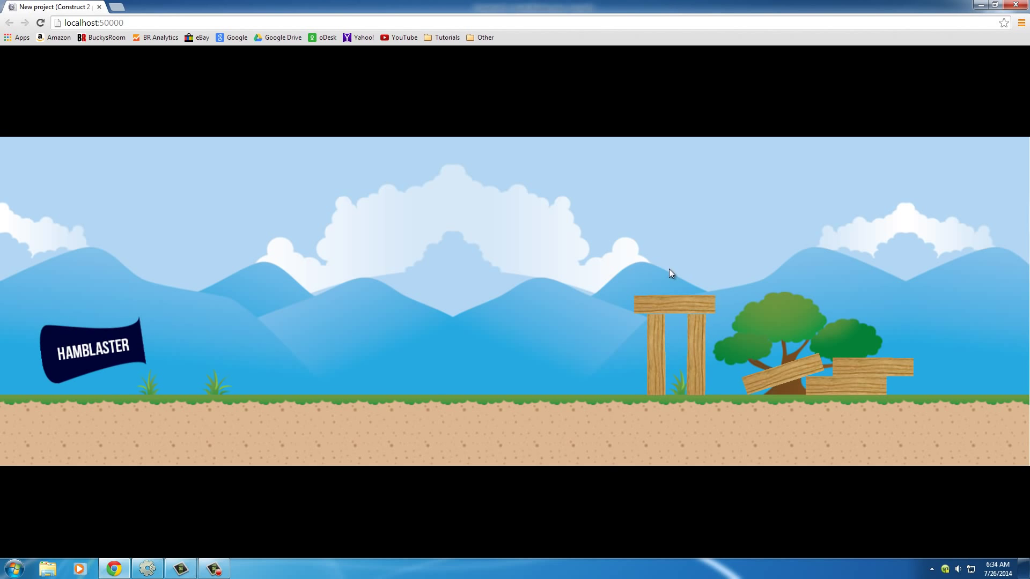
click(679, 366)
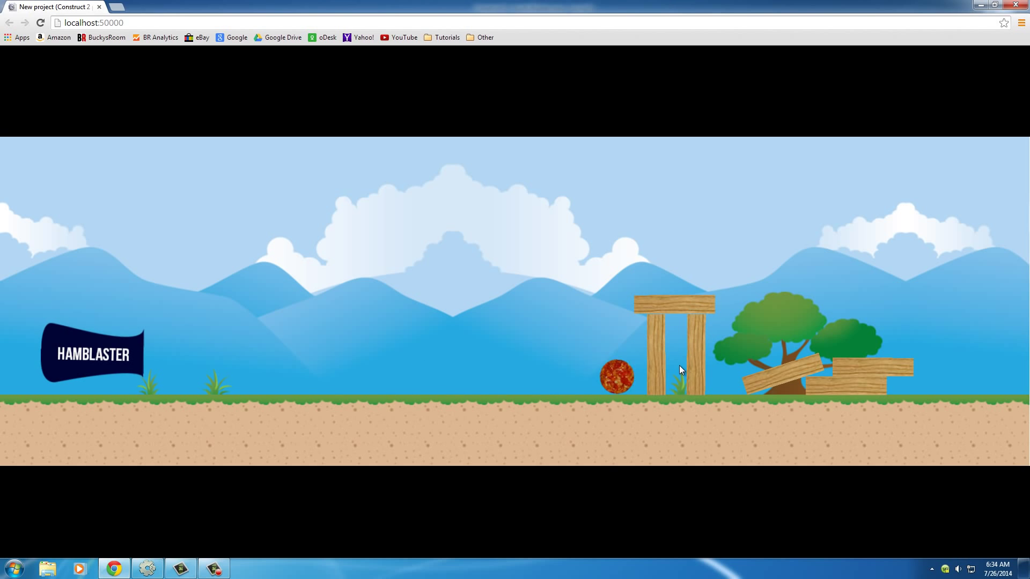
click(1015, 5)
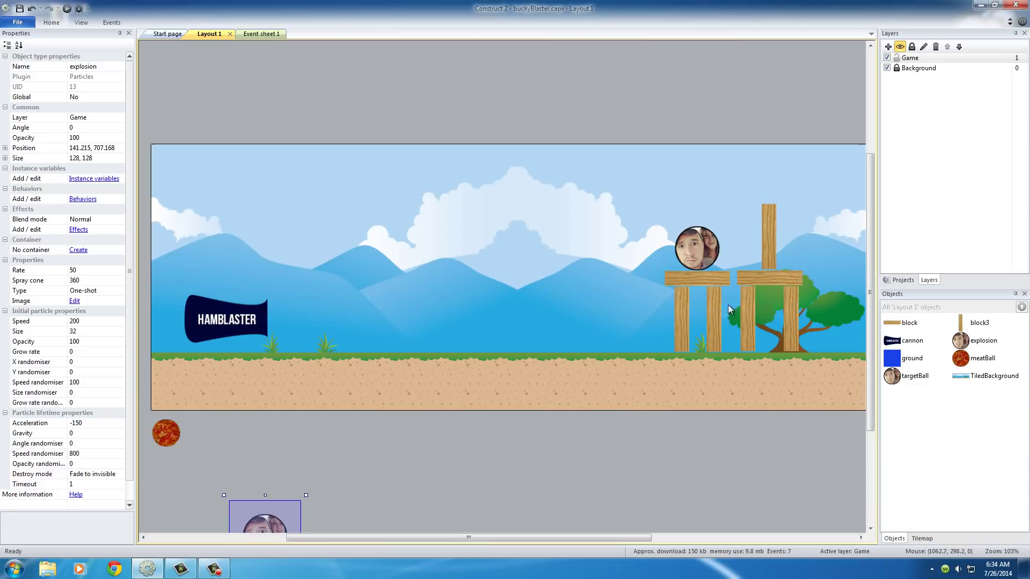
click(700, 252)
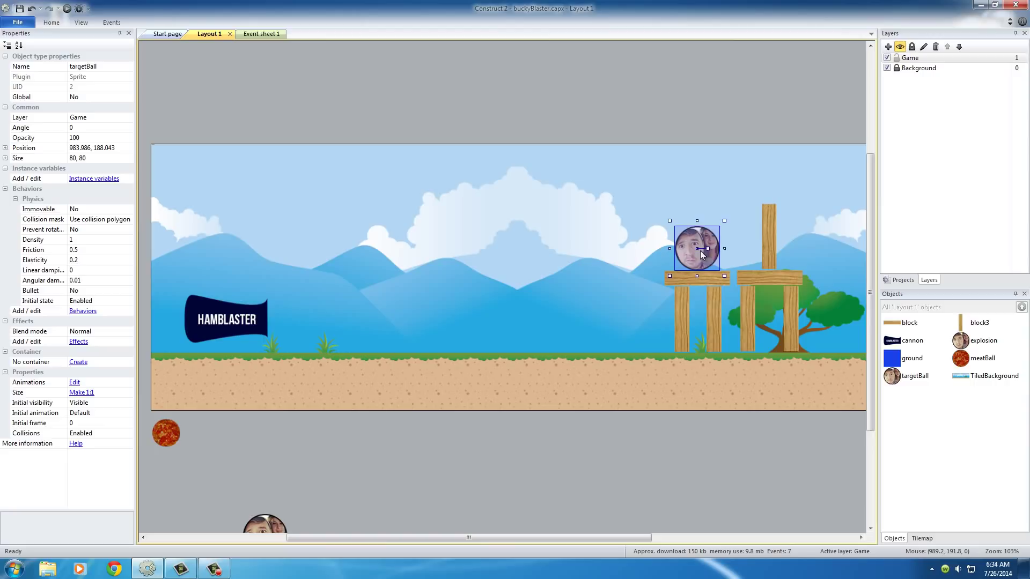